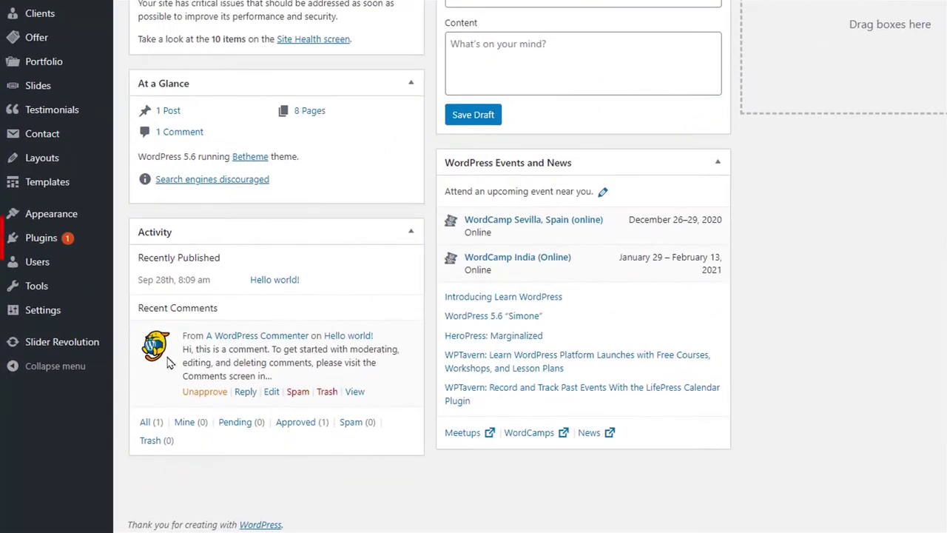
Step: Find the WooCommerce plugin among the new plugins available for the site, install it and activate it
mouse_move(40, 242)
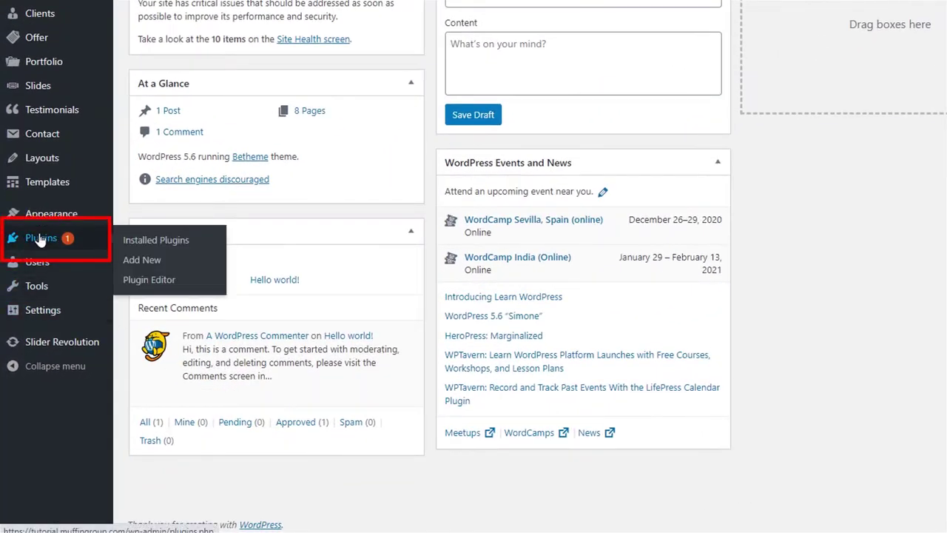
left_click(41, 239)
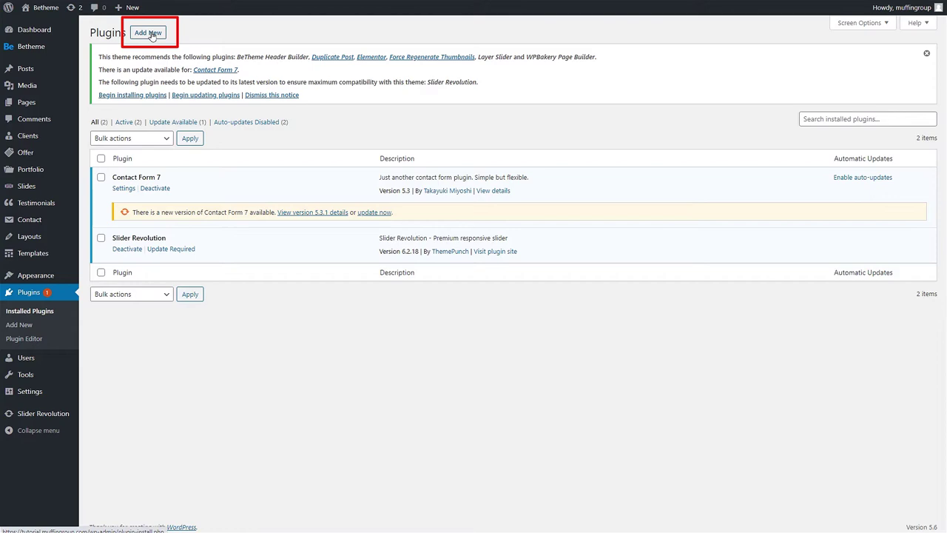
left_click(151, 35)
left_click(828, 124)
type("woo")
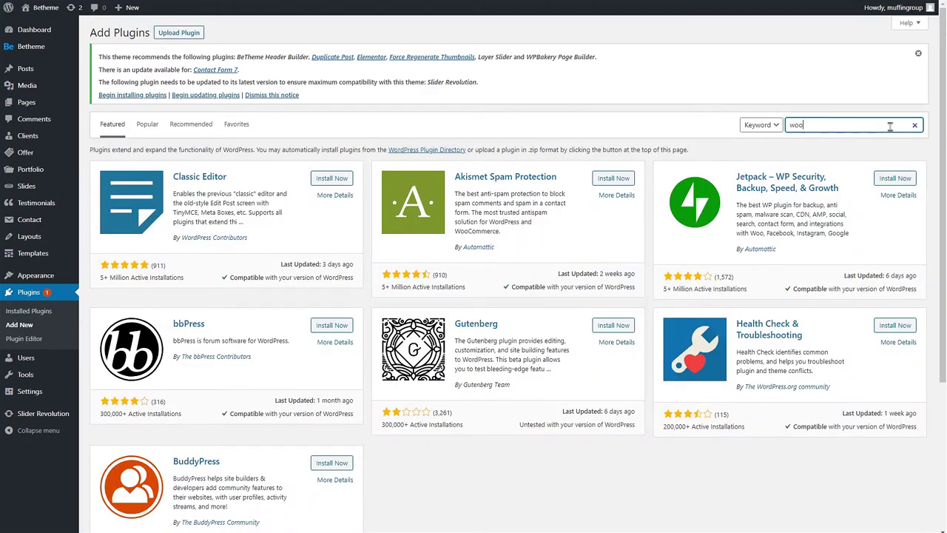
type("commerce")
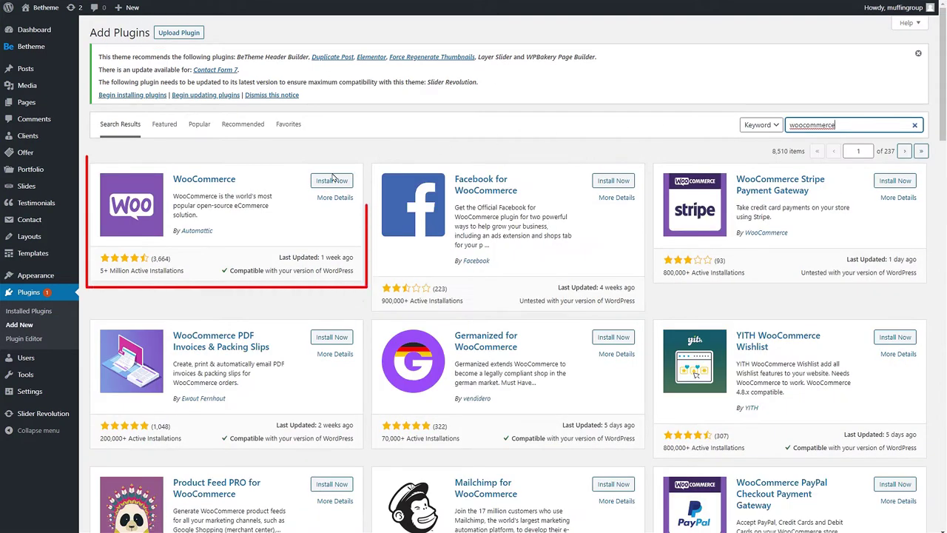
left_click(331, 184)
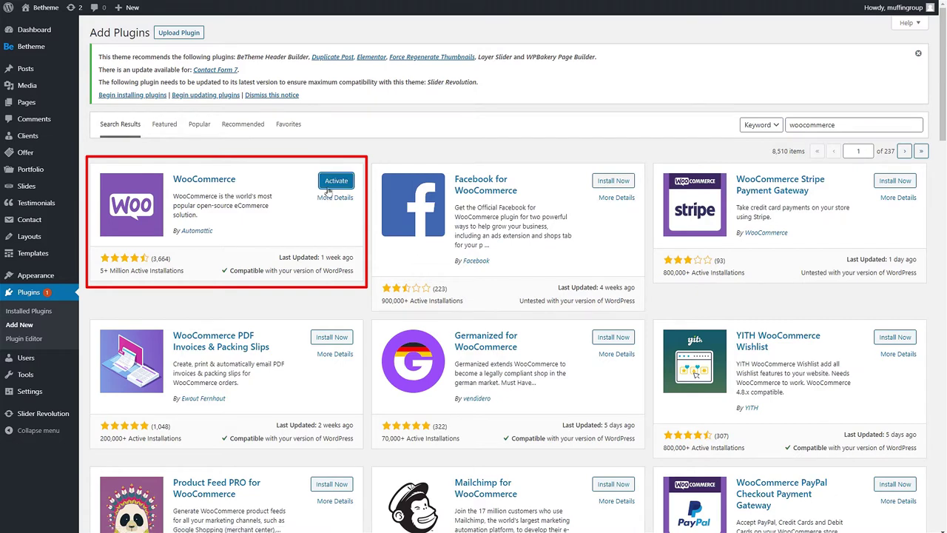
left_click(336, 182)
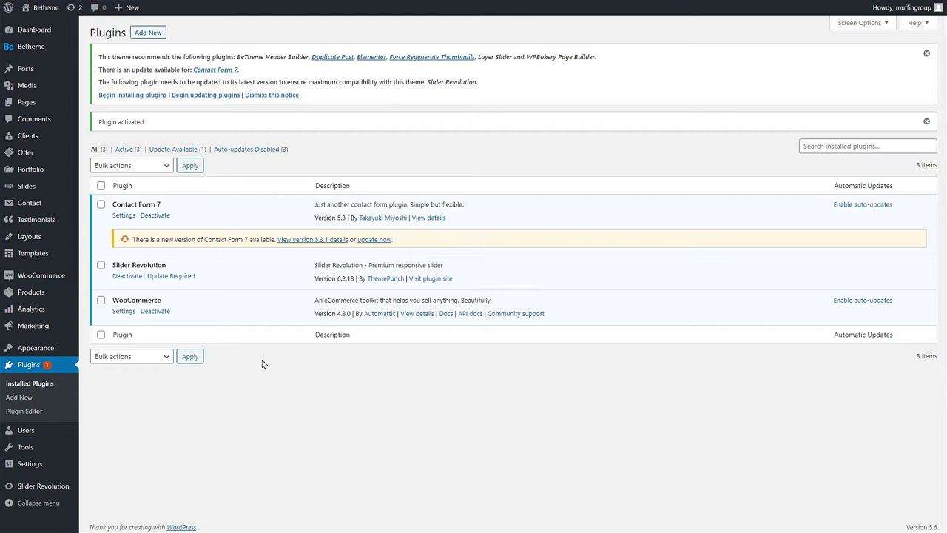
Step: Visit the live Betheme site and open its Shop page
mouse_move(46, 9)
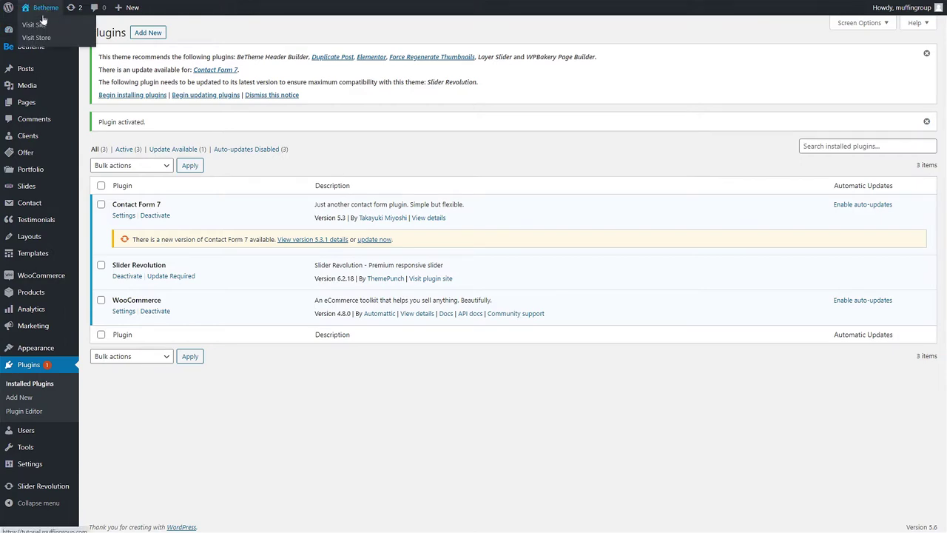
left_click(35, 25)
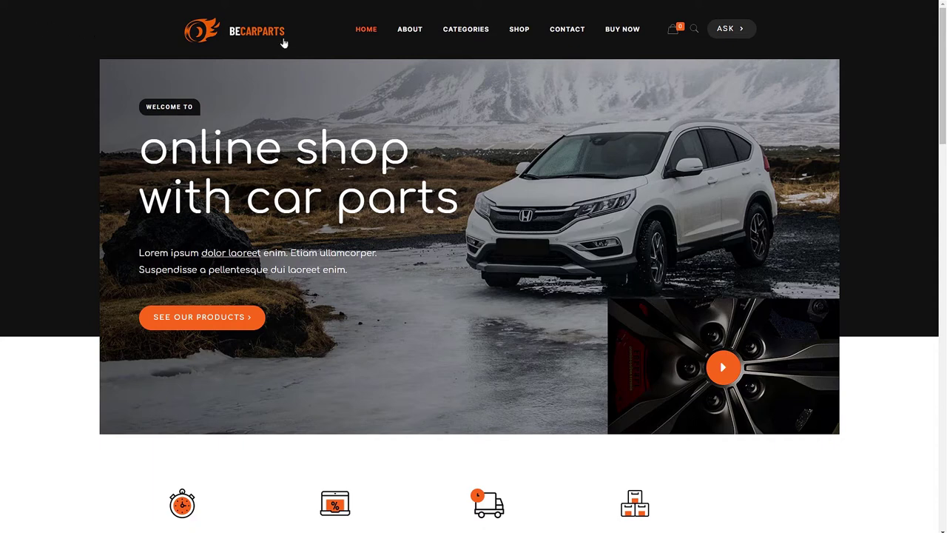
left_click(519, 31)
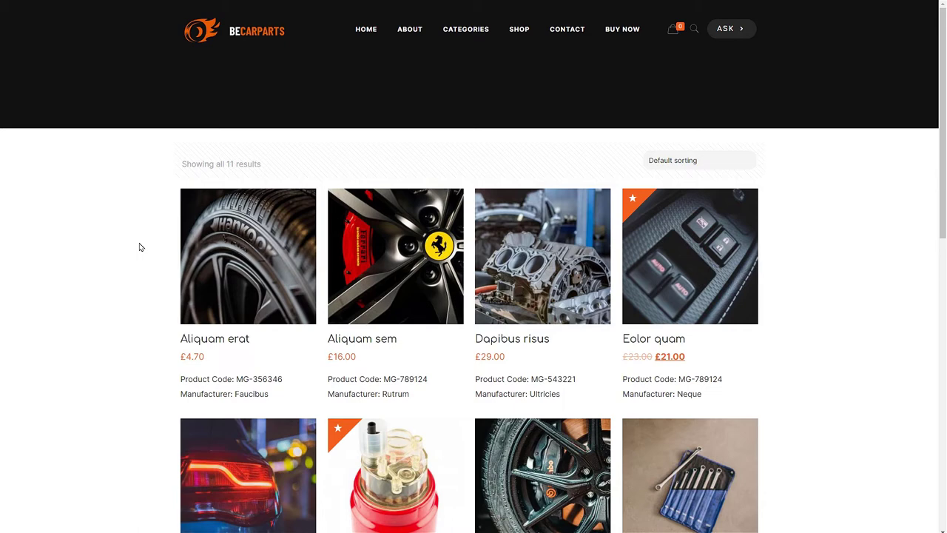
Step: Examine the shop page's product sorting options and the full list of products with their prices
left_click(702, 160)
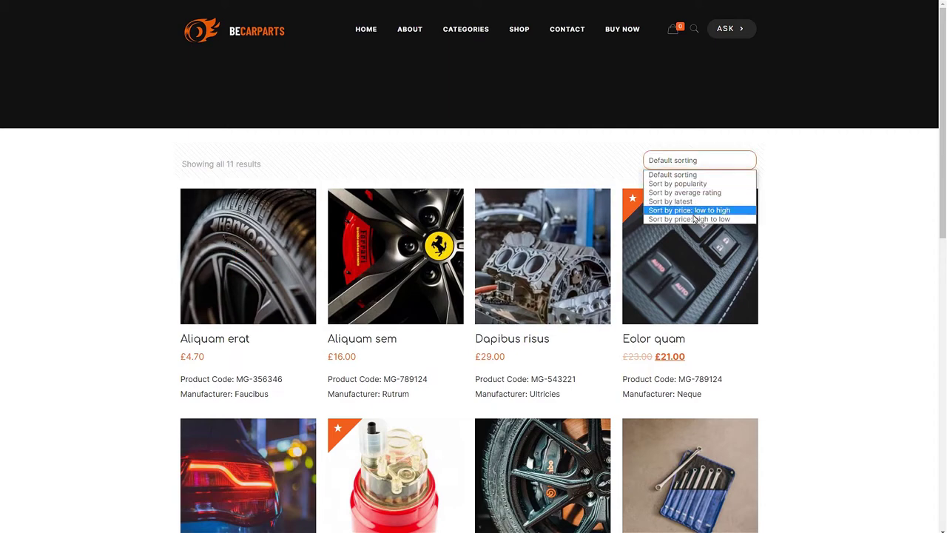
left_click(774, 179)
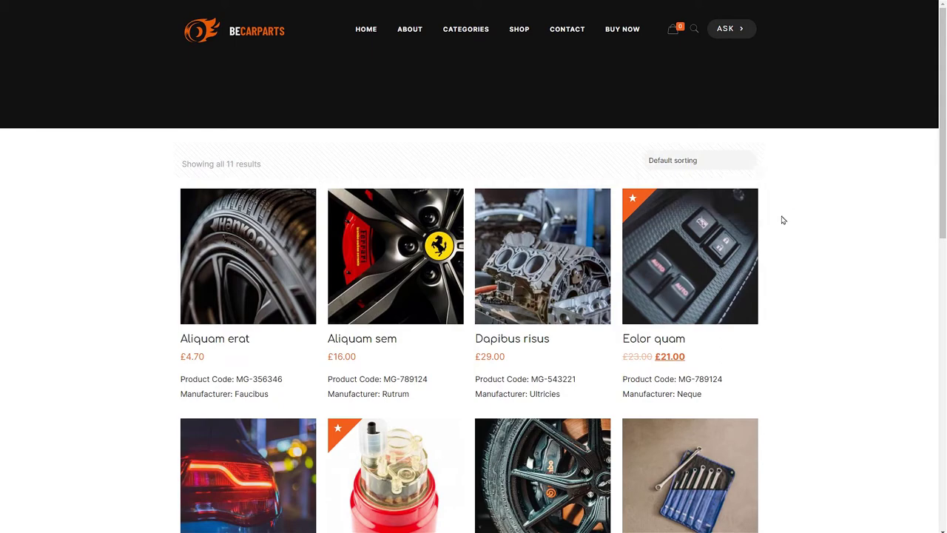
scroll(783, 220, "down", 4)
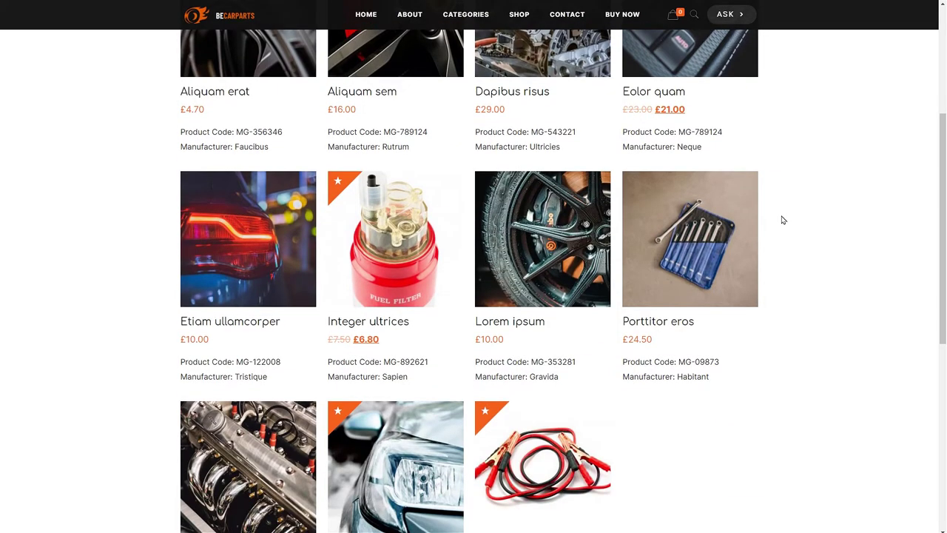
scroll(783, 220, "down", 3)
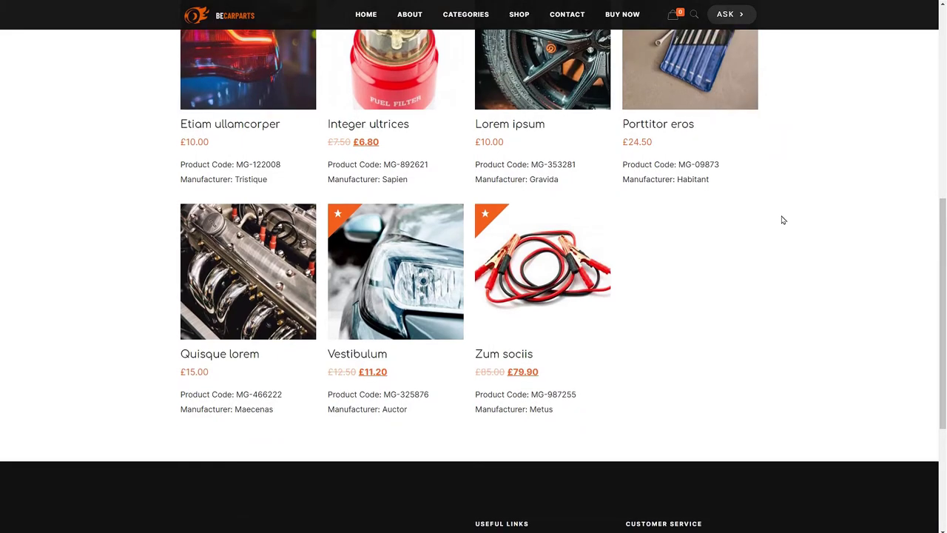
scroll(783, 220, "up", 6)
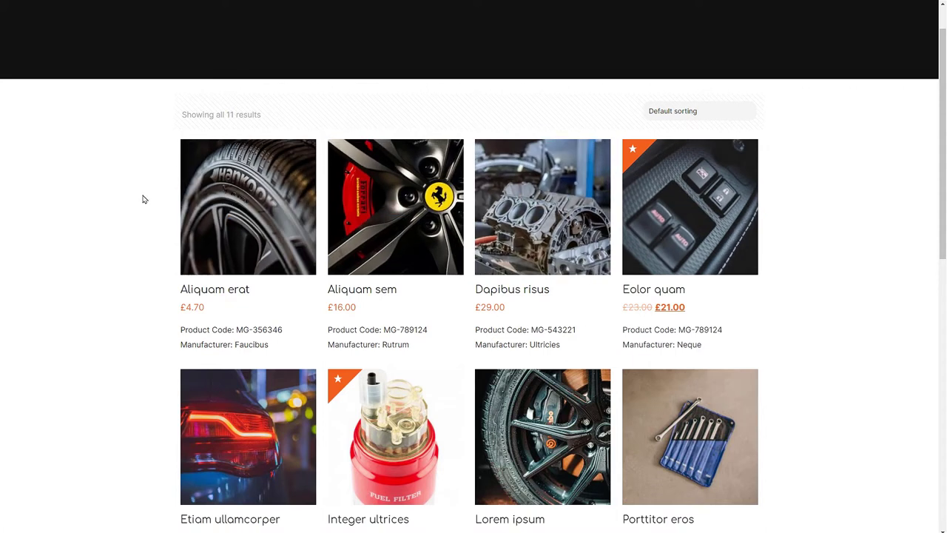
scroll(143, 198, "up", 1)
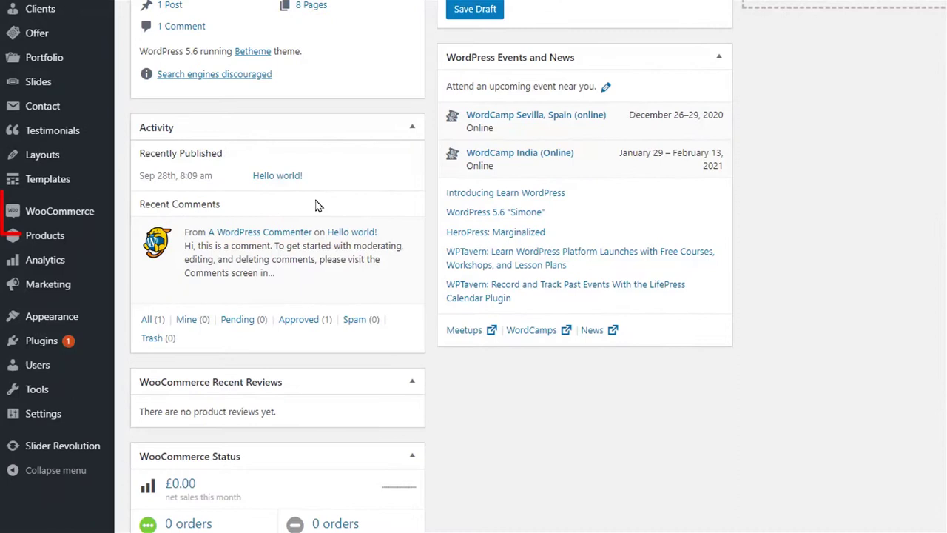
Step: Return to the WordPress admin and open the Products section of the WooCommerce settings
mouse_move(78, 218)
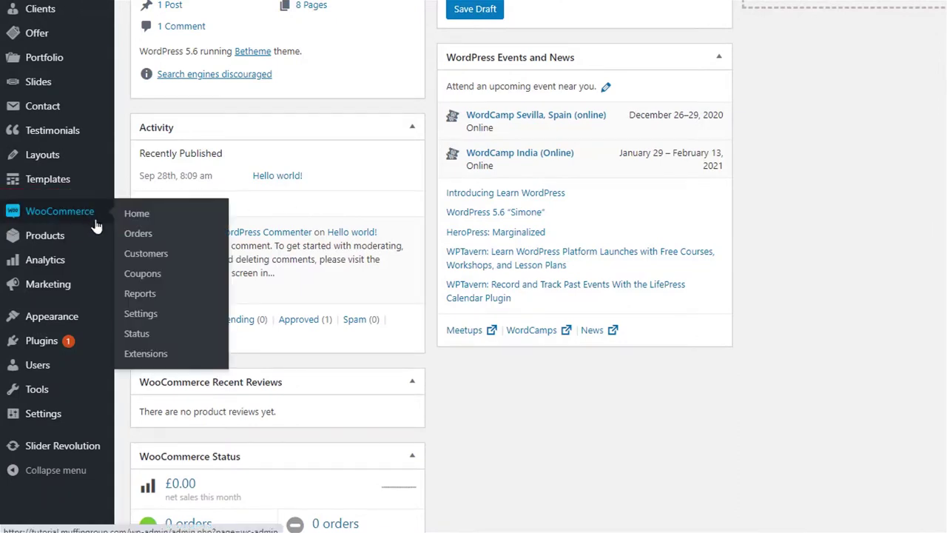
left_click(136, 316)
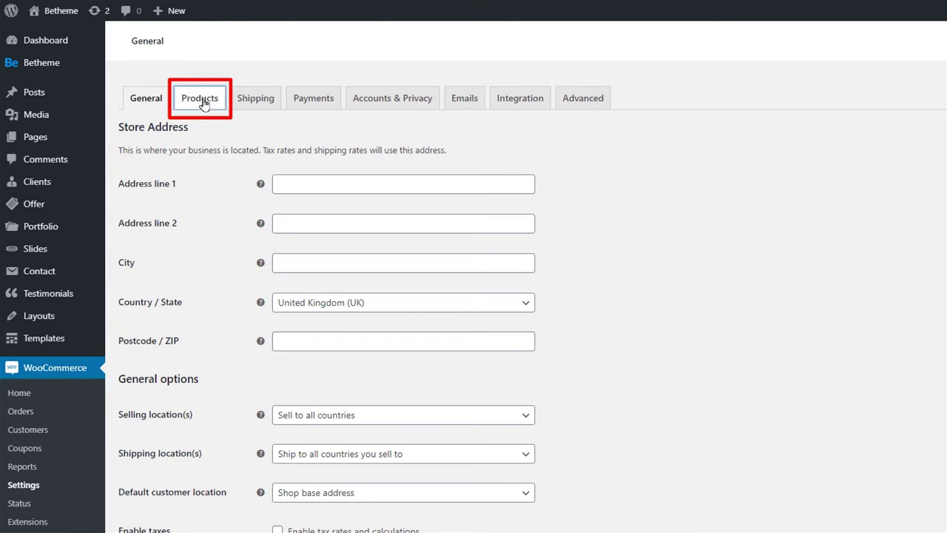
left_click(204, 103)
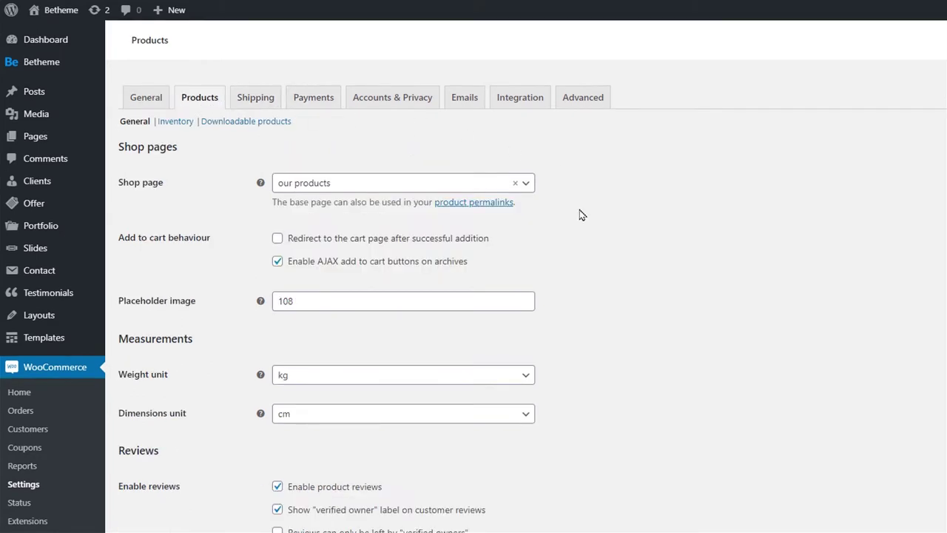
Step: Review the pages available as the Shop page, keep "our products" assigned, and save the product settings
left_click(492, 189)
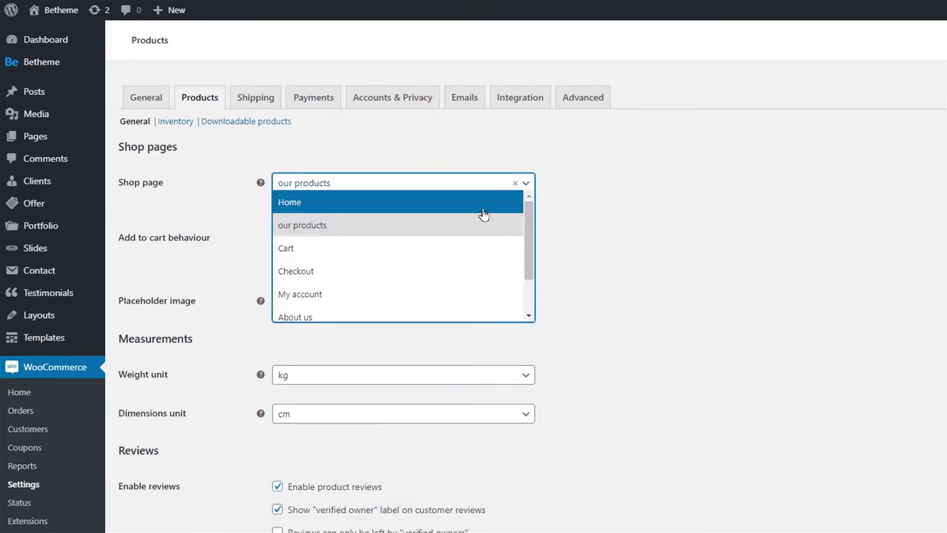
scroll(481, 227, "down", 1)
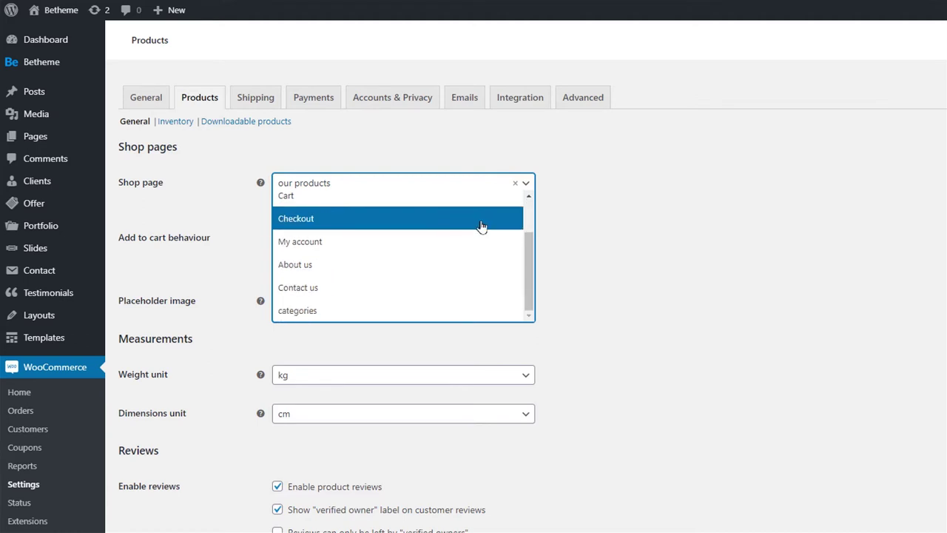
scroll(480, 225, "up", 1)
left_click(574, 220)
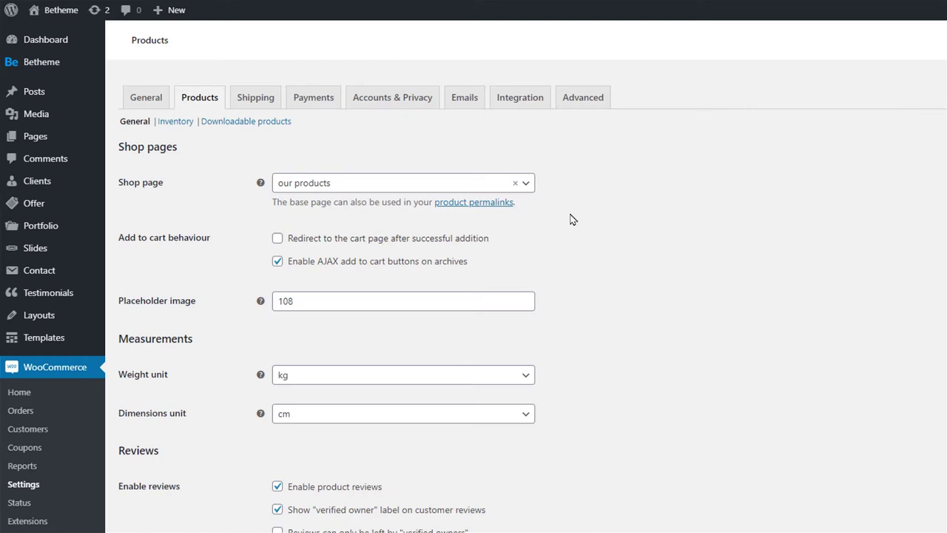
left_click(488, 189)
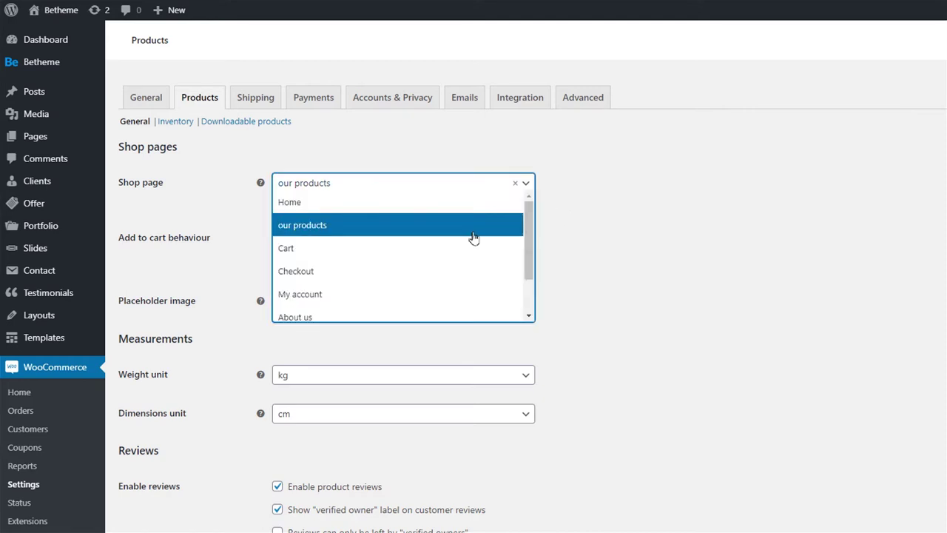
left_click(565, 244)
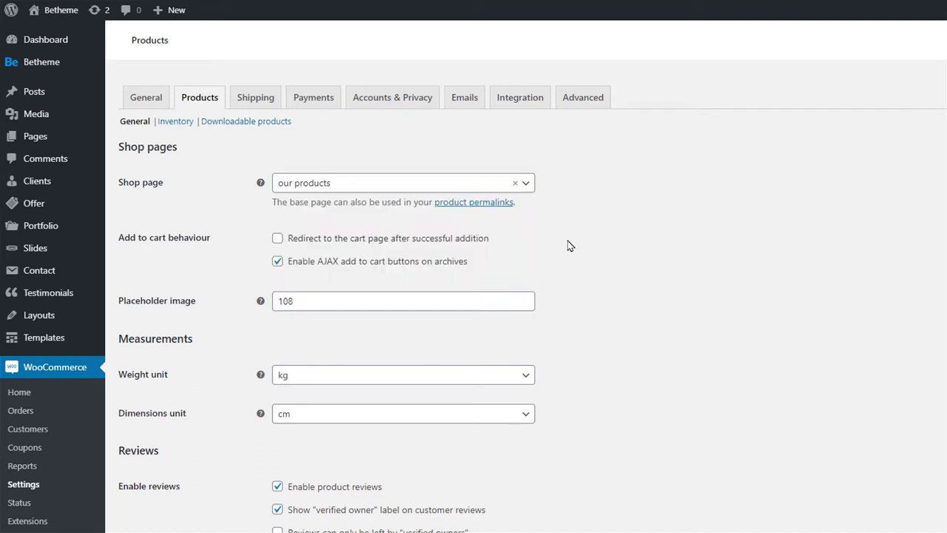
scroll(520, 228, "down", 3)
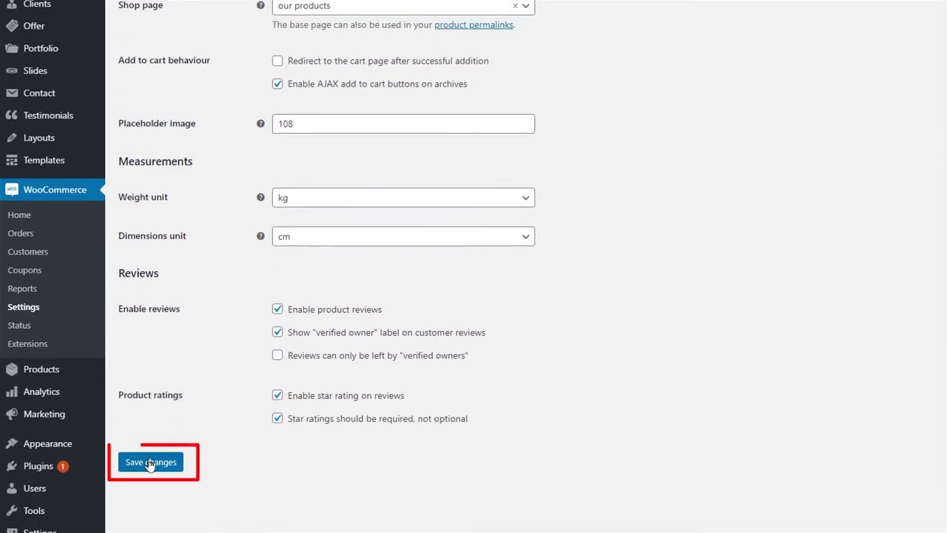
left_click(151, 462)
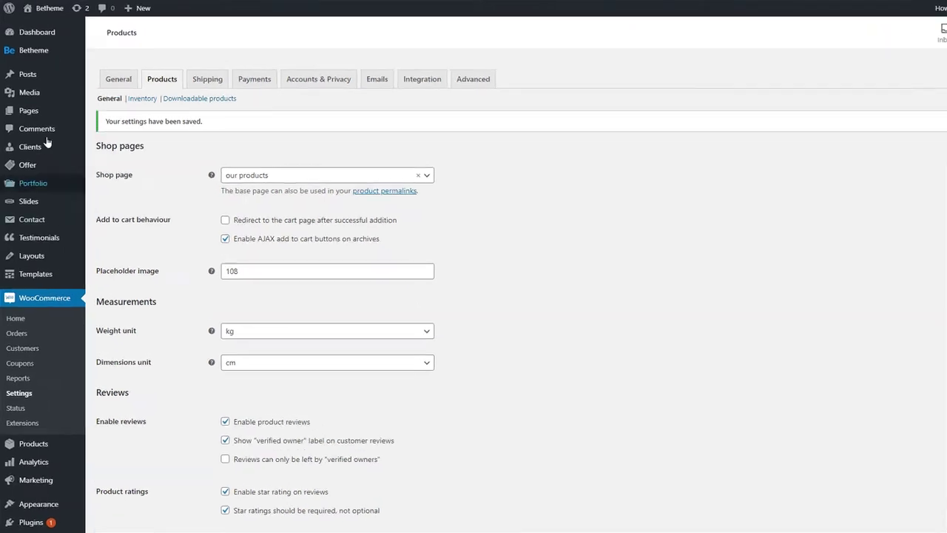
Step: Open the Shop section under Blog, Portfolio & Shop in Betheme's Theme Options
mouse_move(36, 53)
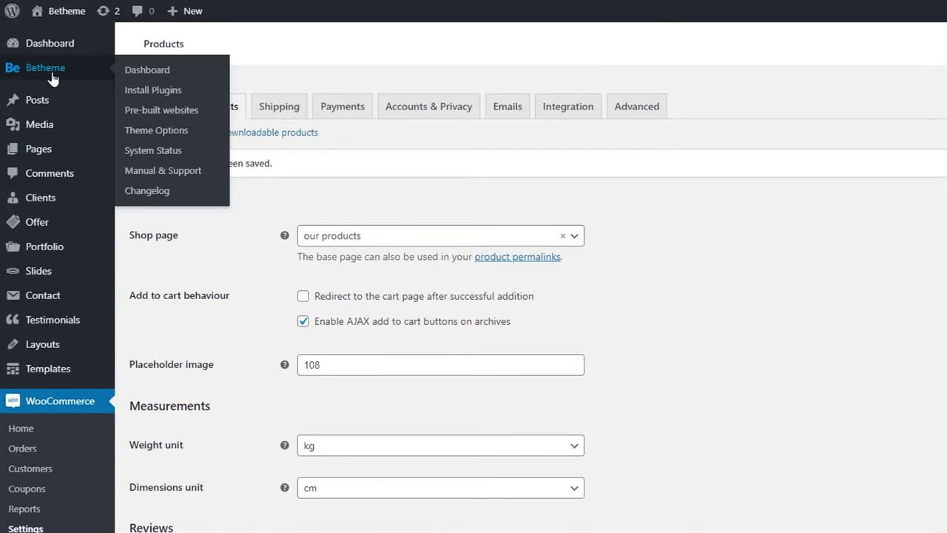
left_click(144, 138)
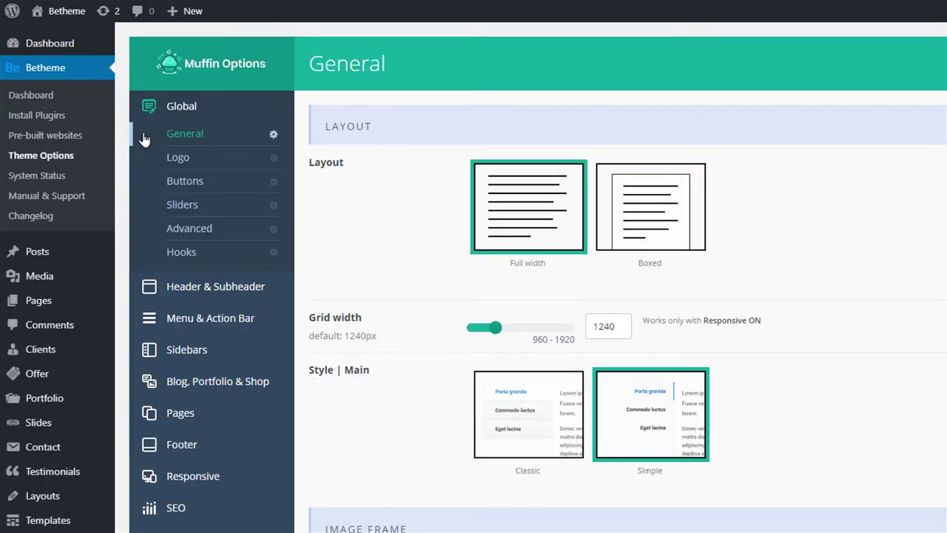
left_click(184, 382)
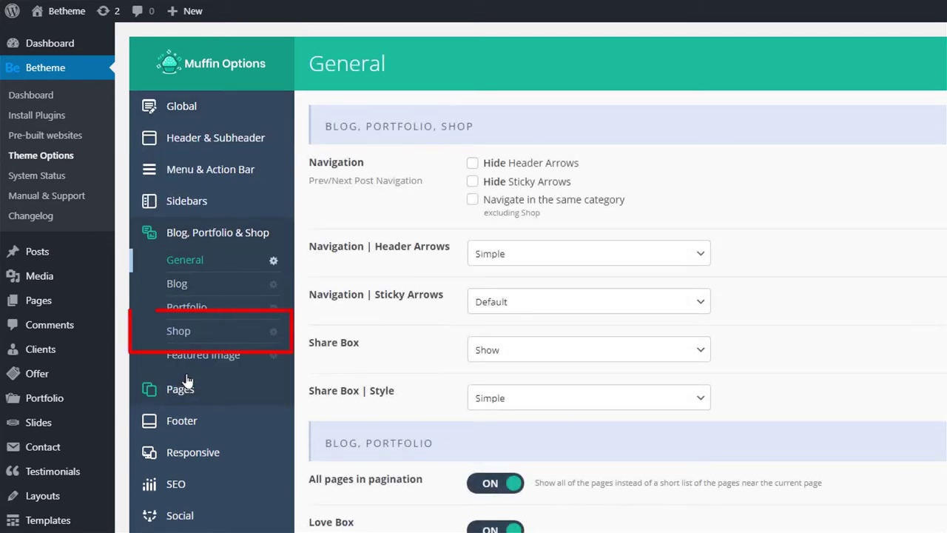
left_click(194, 337)
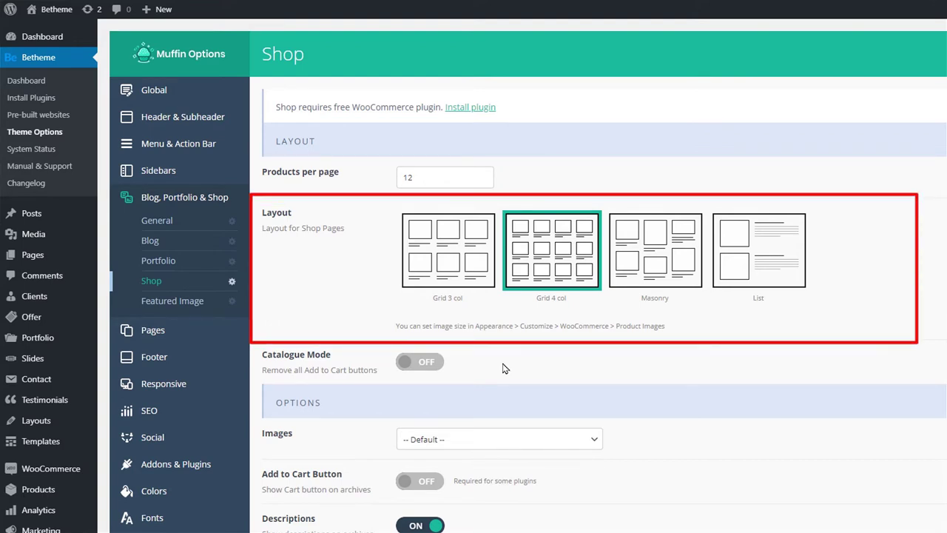
Step: Try the shop's Catalogue Mode by switching it on and back off
left_click(418, 366)
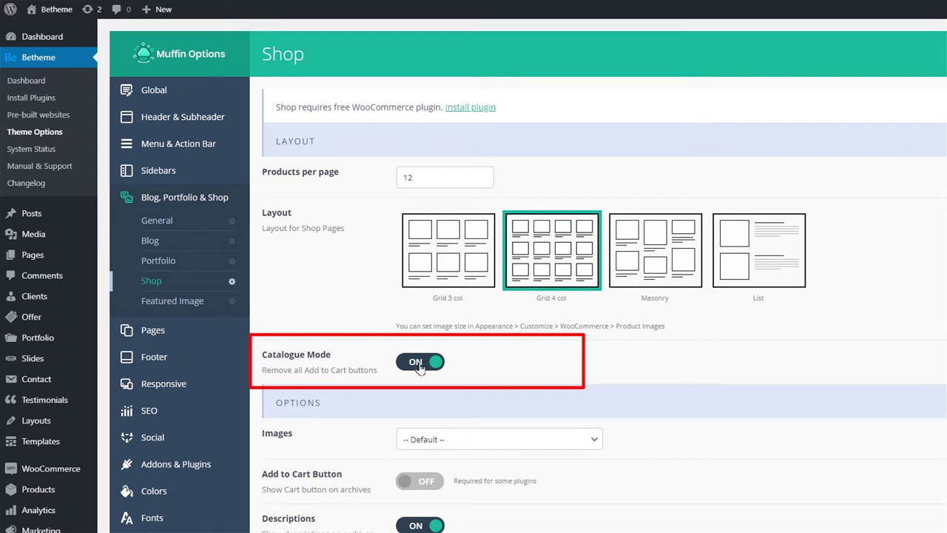
left_click(419, 366)
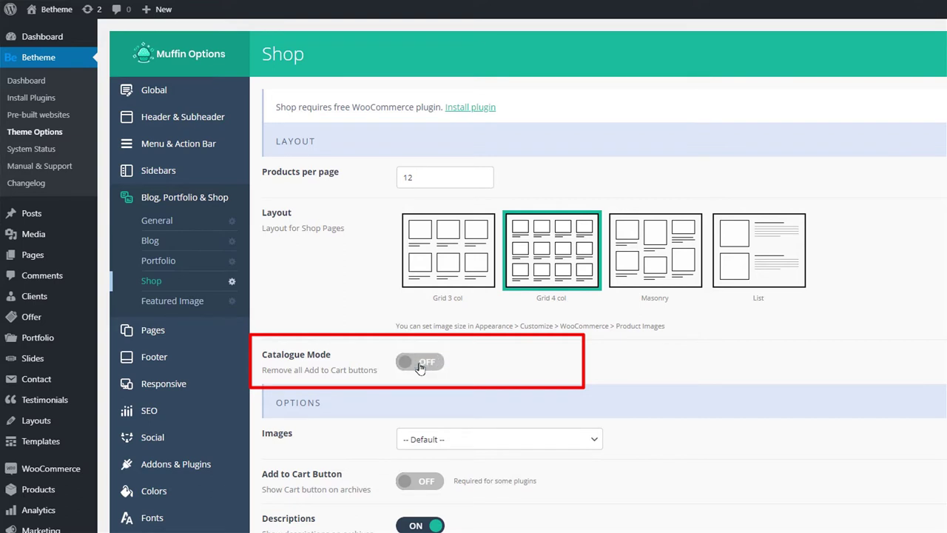
Step: Review the remaining shop options, including the Sold out label and the style choices for single products
scroll(481, 376, "down", 4)
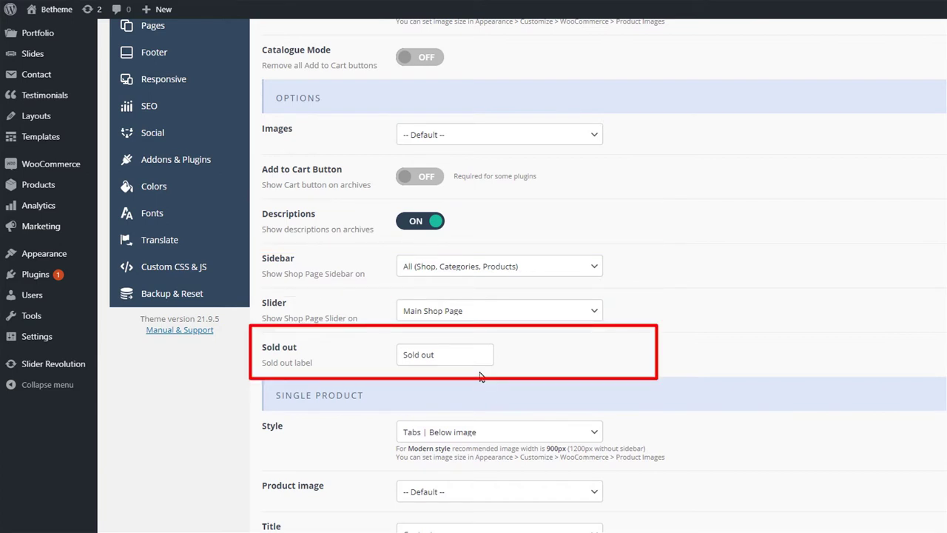
scroll(481, 375, "down", 4)
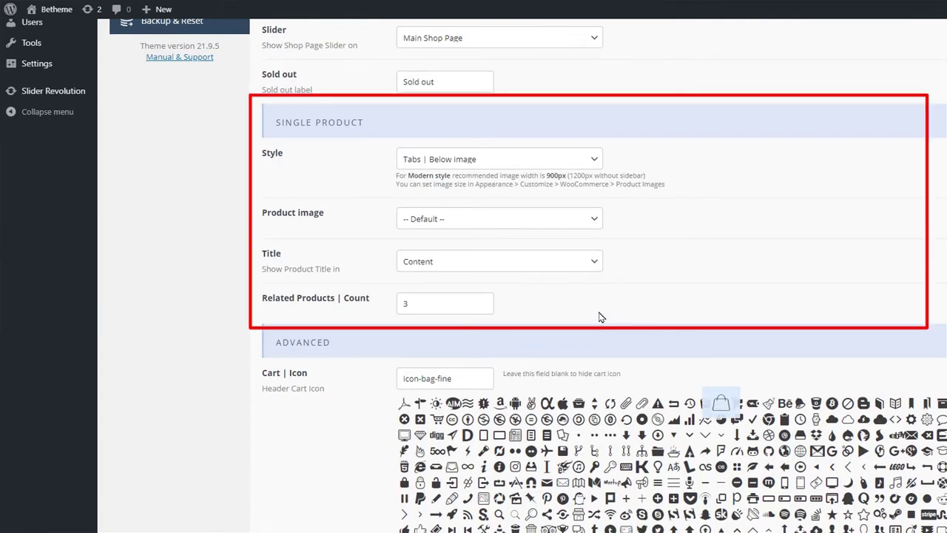
left_click(597, 160)
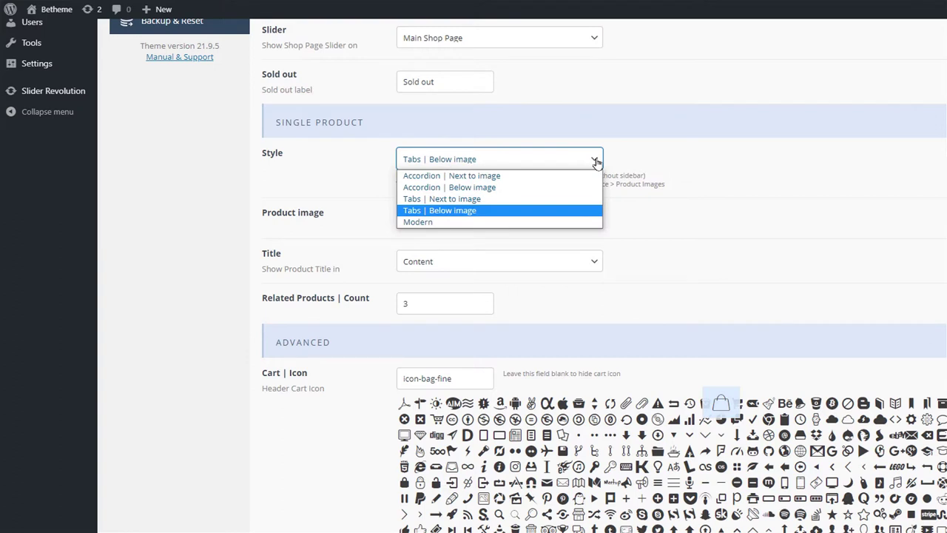
left_click(596, 160)
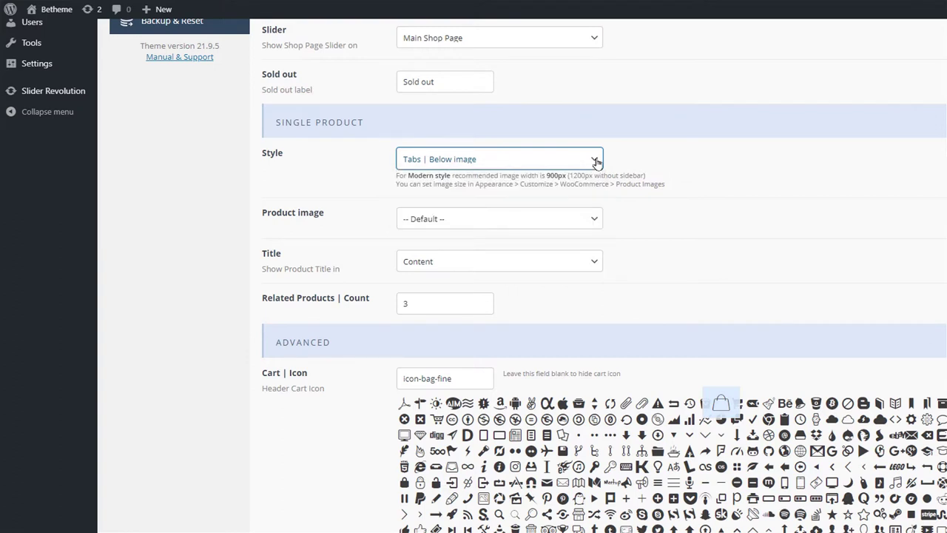
Step: Review the Title and Product image choices for single products and the cart icon option, and save the shop options
left_click(592, 267)
left_click(592, 262)
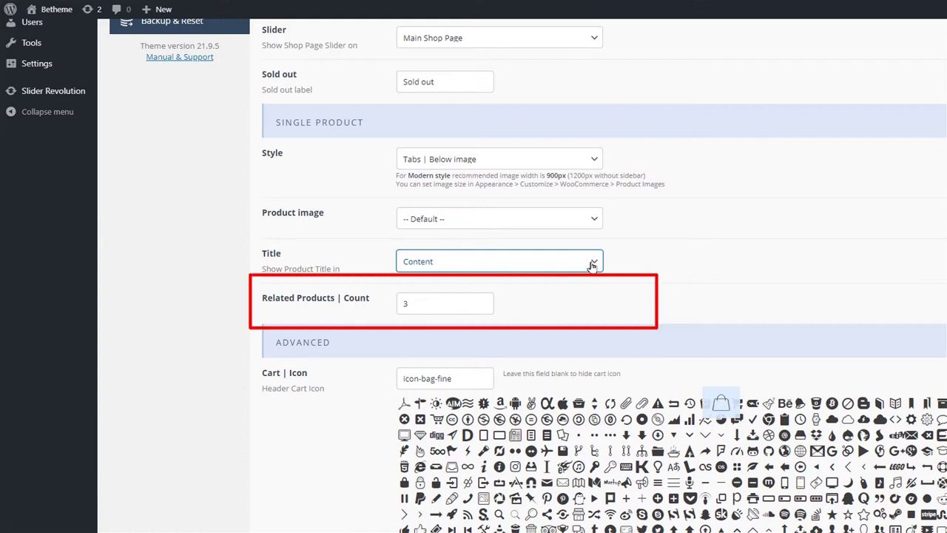
left_click(596, 222)
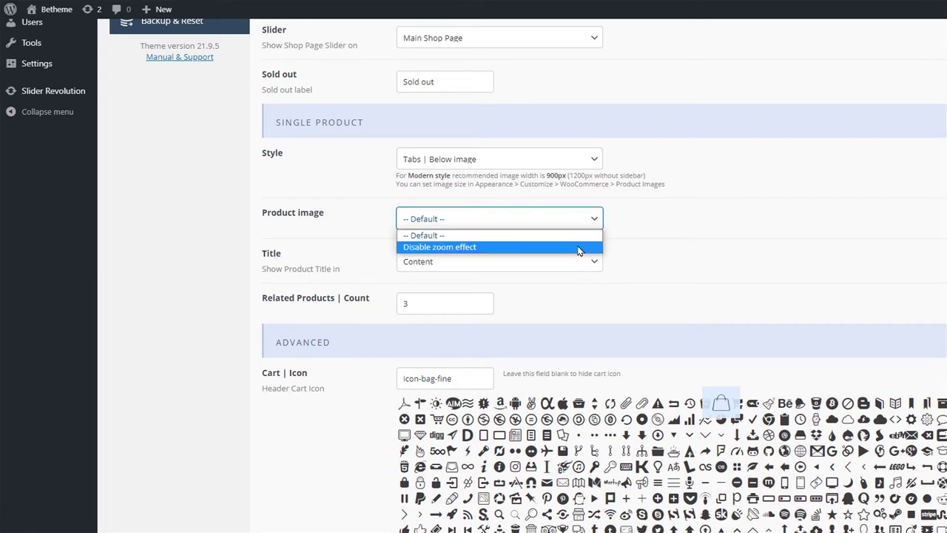
left_click(592, 218)
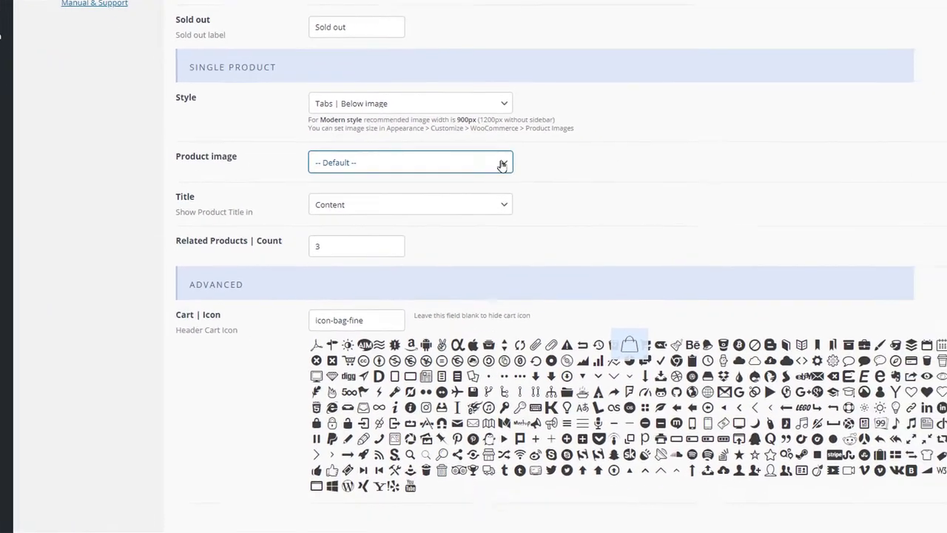
left_click(367, 167)
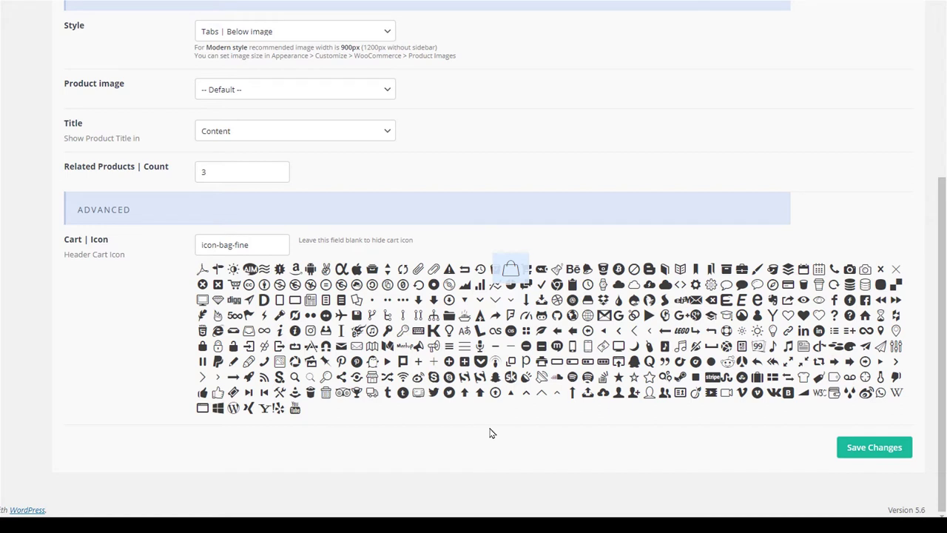
left_click(855, 454)
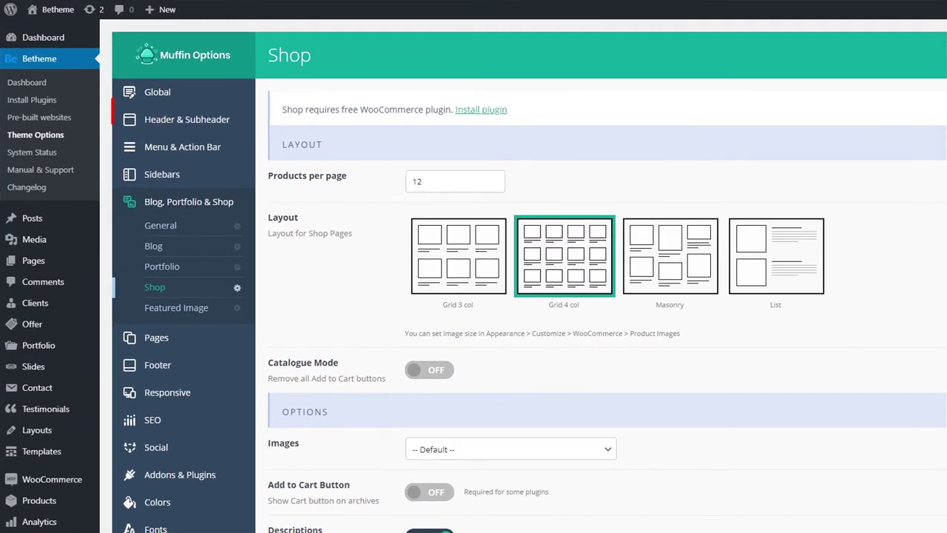
Step: Open the Extras section of the Header & Subheader theme options to examine its settings
left_click(194, 117)
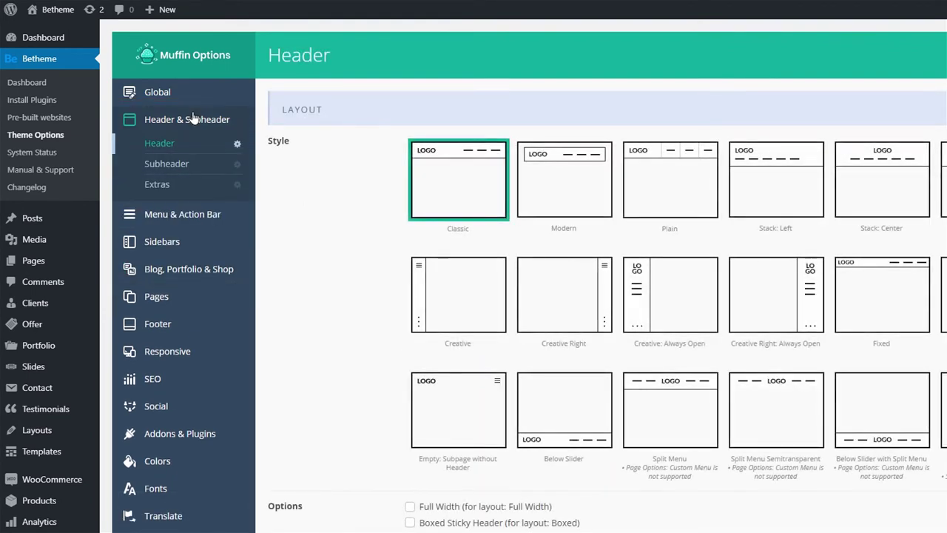
left_click(162, 188)
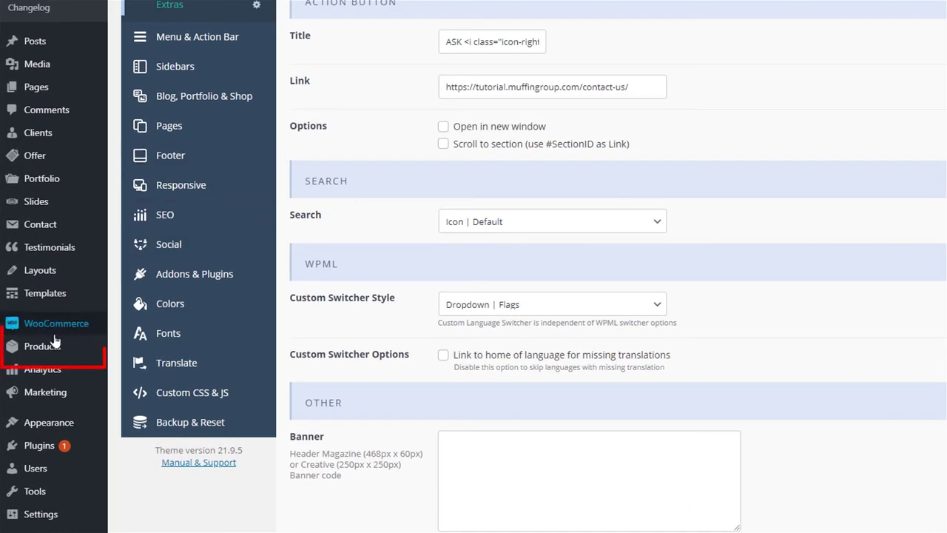
Step: Add a new shop product named "Sample product" and paste the Lorem ipsum paragraphs as its main description
left_click(47, 350)
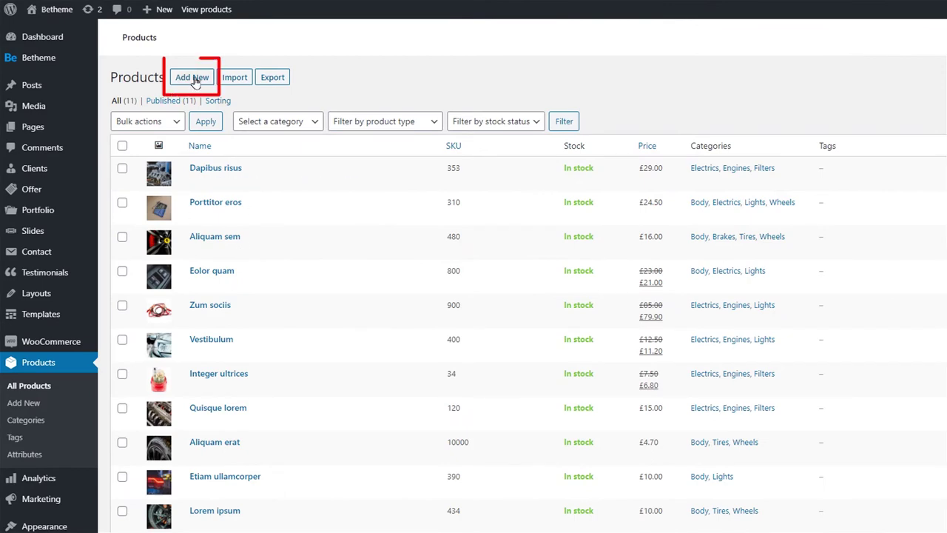
left_click(194, 79)
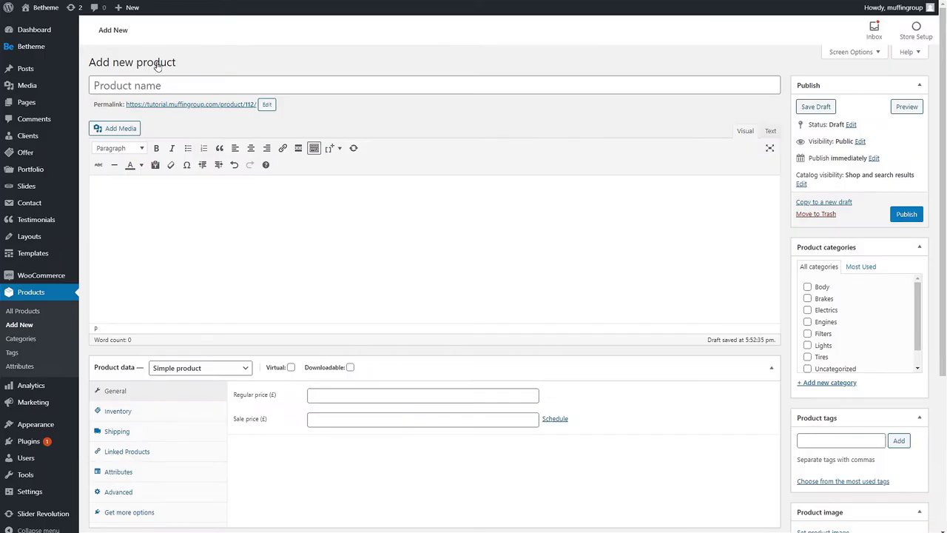
left_click(219, 85)
type("Sample product")
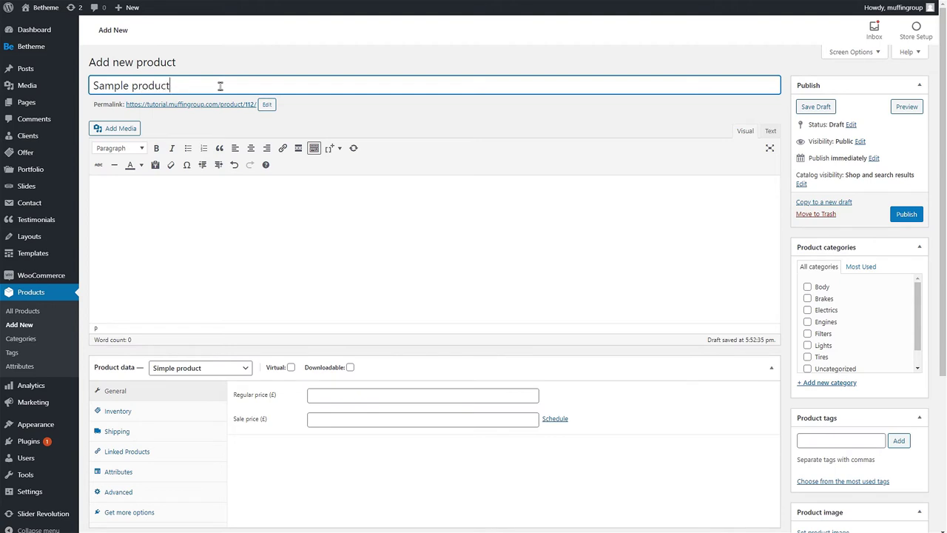
left_click(312, 123)
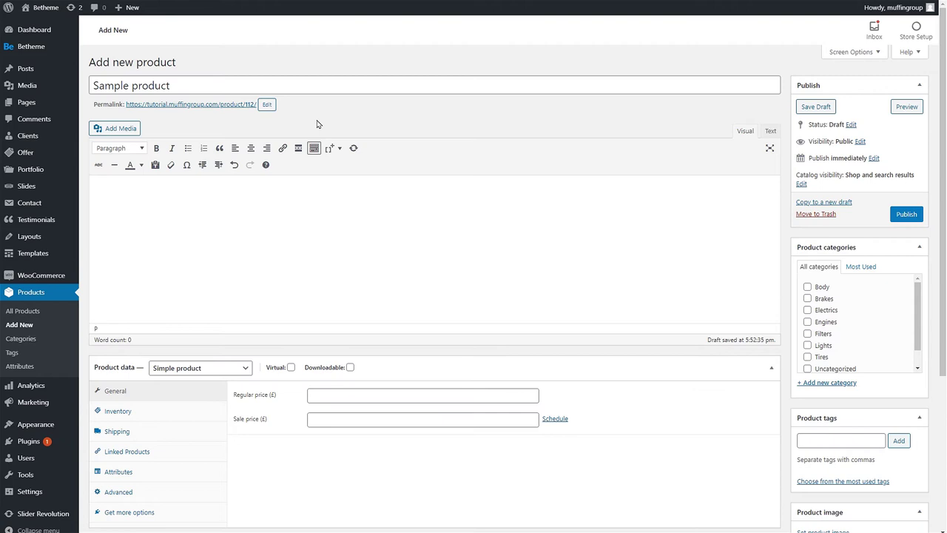
left_click(338, 220)
key("ctrl+v")
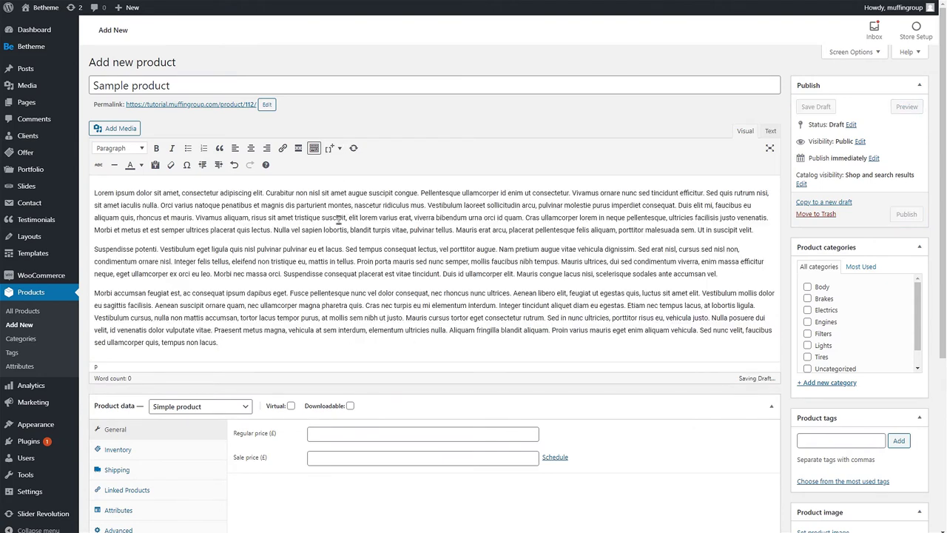
Step: Set the product's regular price to £55 and its sale price to £45
scroll(290, 353, "down", 4)
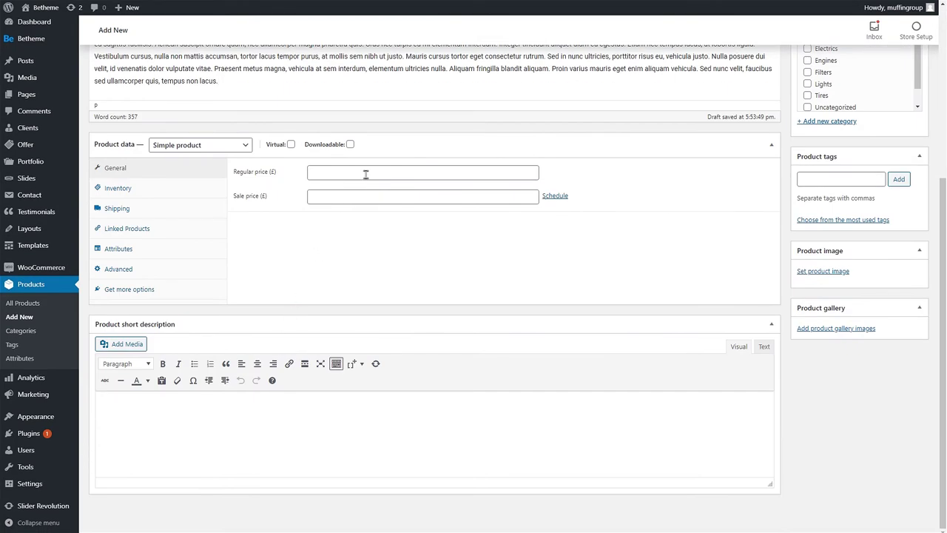
left_click(367, 172)
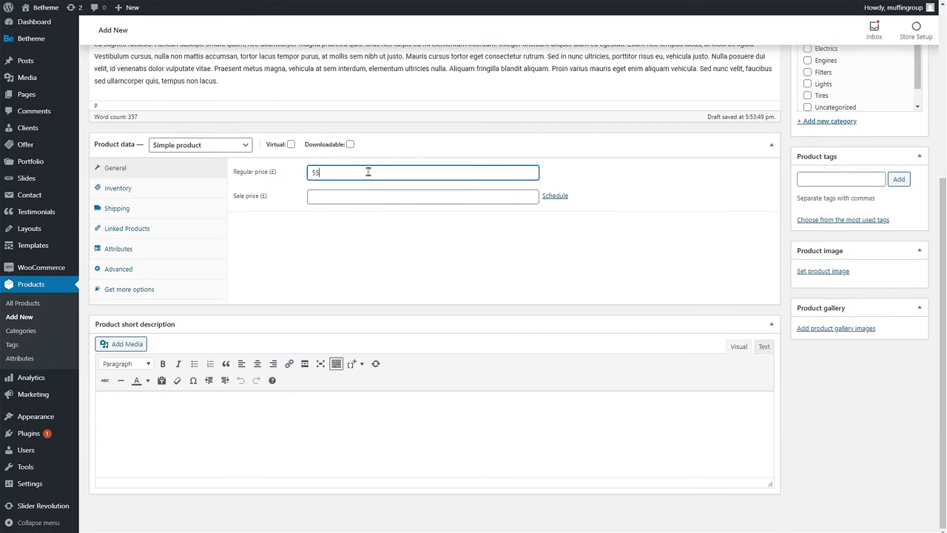
left_click(370, 197)
type("45")
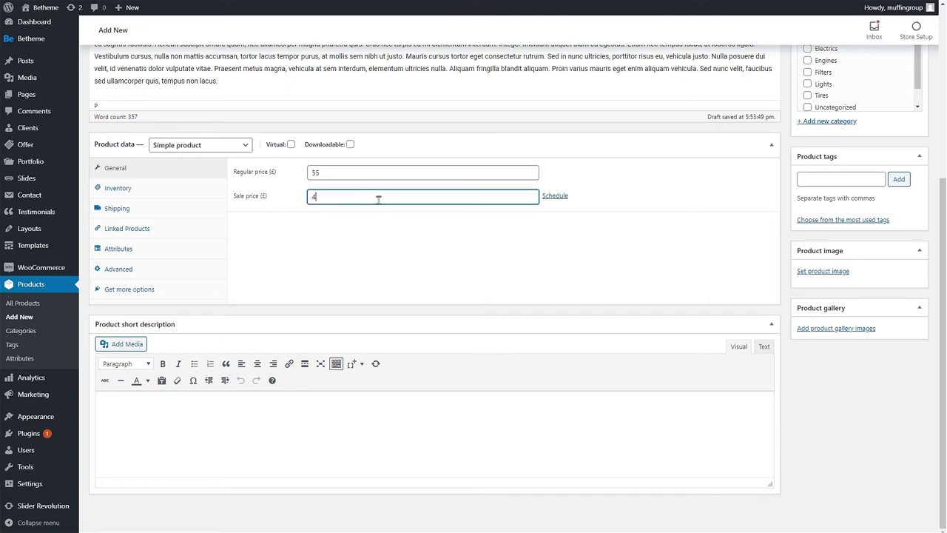
left_click(353, 234)
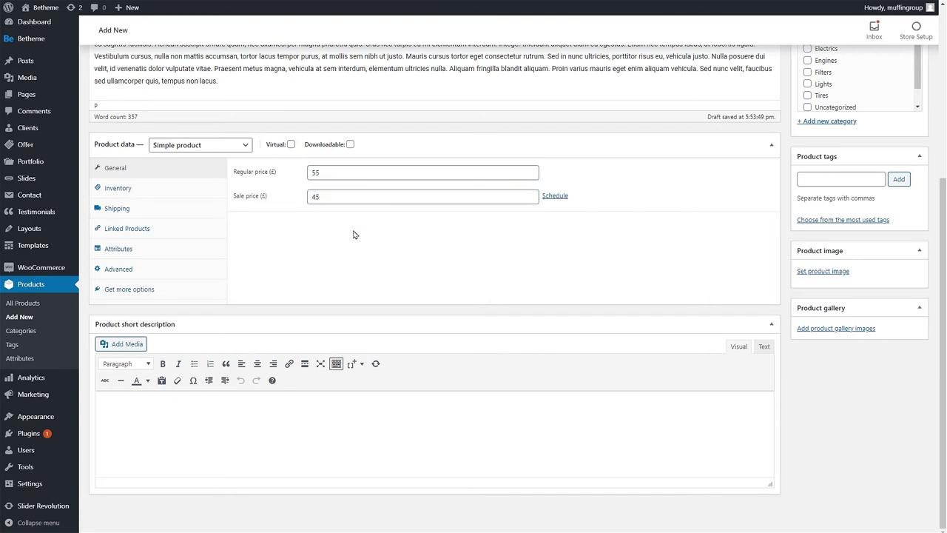
Step: Examine the product data sections for inventory, shipping, attributes, advanced and more options, check the product type, and return to the general settings
left_click(126, 194)
left_click(124, 211)
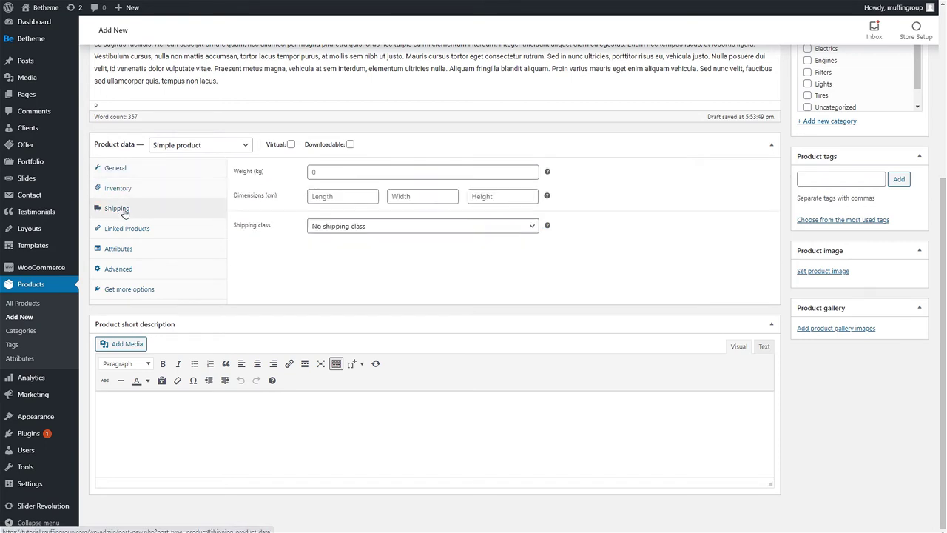
left_click(126, 250)
left_click(123, 270)
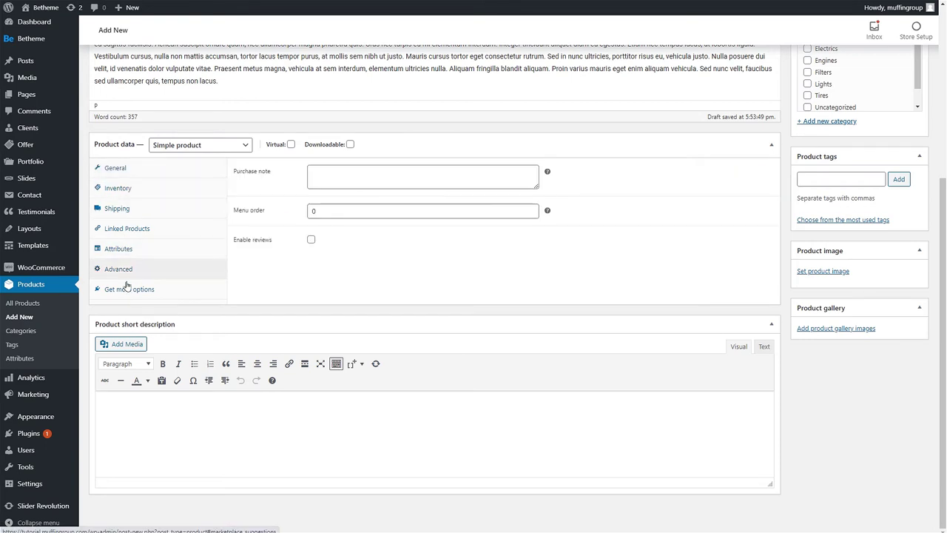
left_click(126, 290)
left_click(185, 146)
left_click(185, 147)
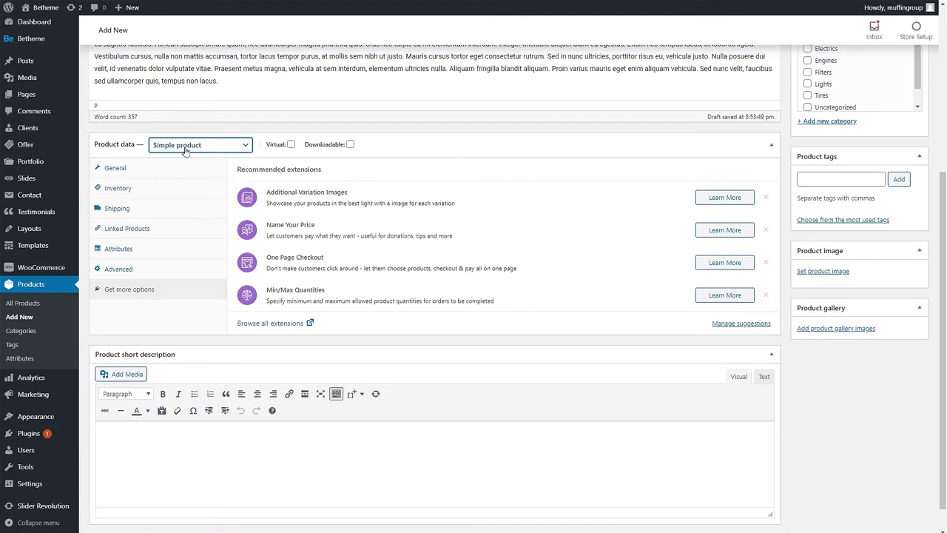
left_click(153, 171)
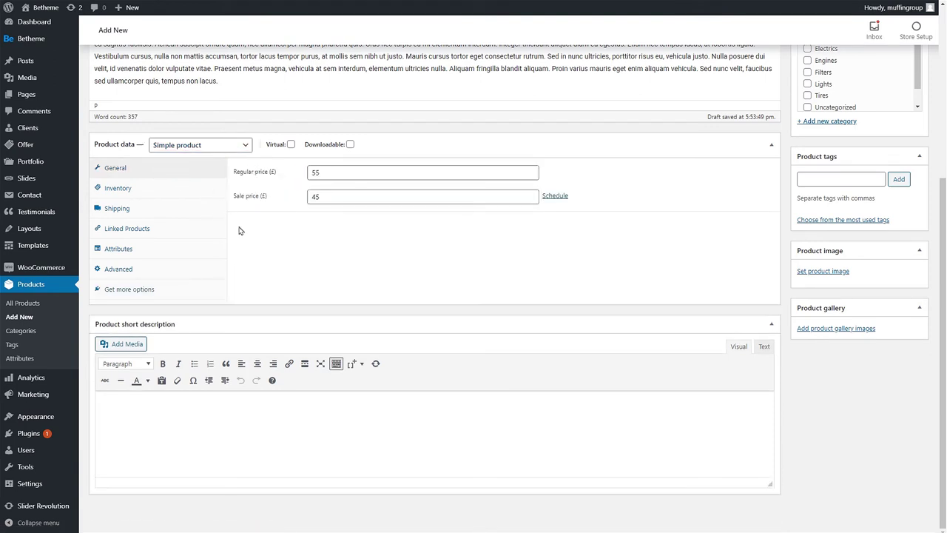
Step: Enter "This is my product description" as the short description and assign the product to the Body, Brakes and Filters categories
left_click(275, 408)
type("This is my product description")
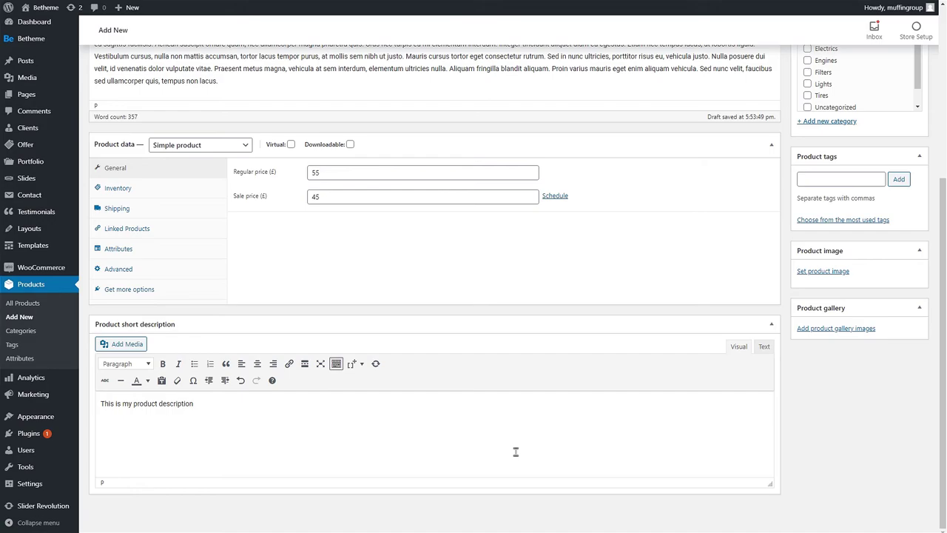
scroll(574, 452, "up", 3)
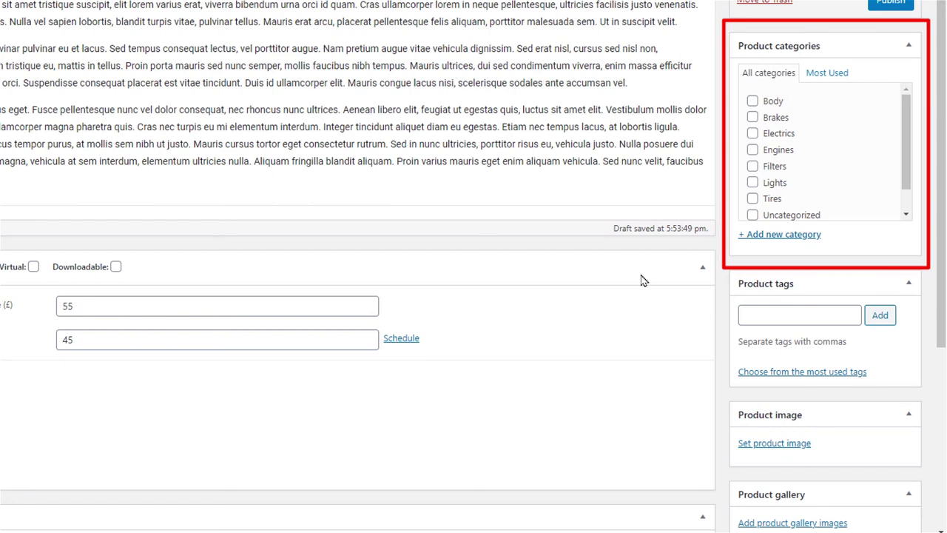
left_click(753, 102)
left_click(752, 117)
left_click(752, 166)
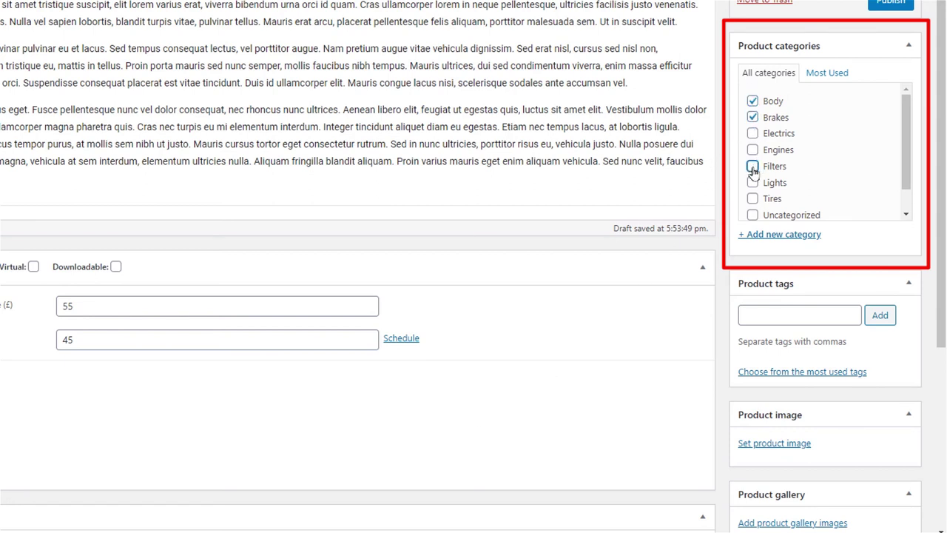
left_click(756, 314)
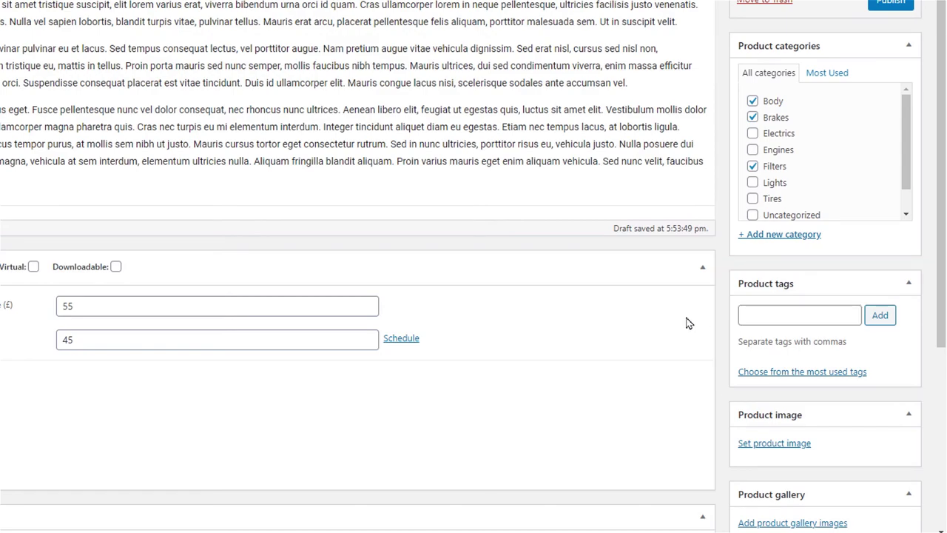
Step: Set the red air filter picture carparts-products-pic1 from the media library as the product image
scroll(759, 382, "down", 2)
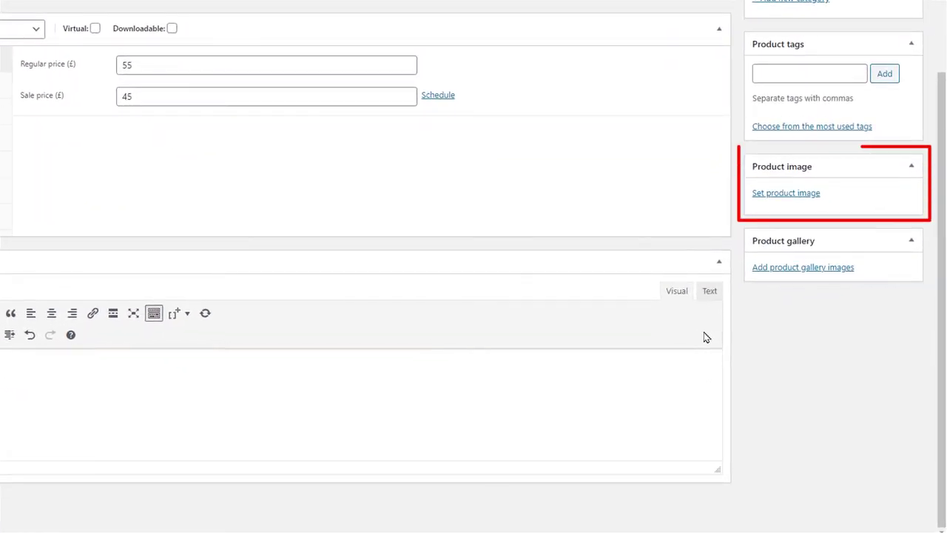
left_click(786, 195)
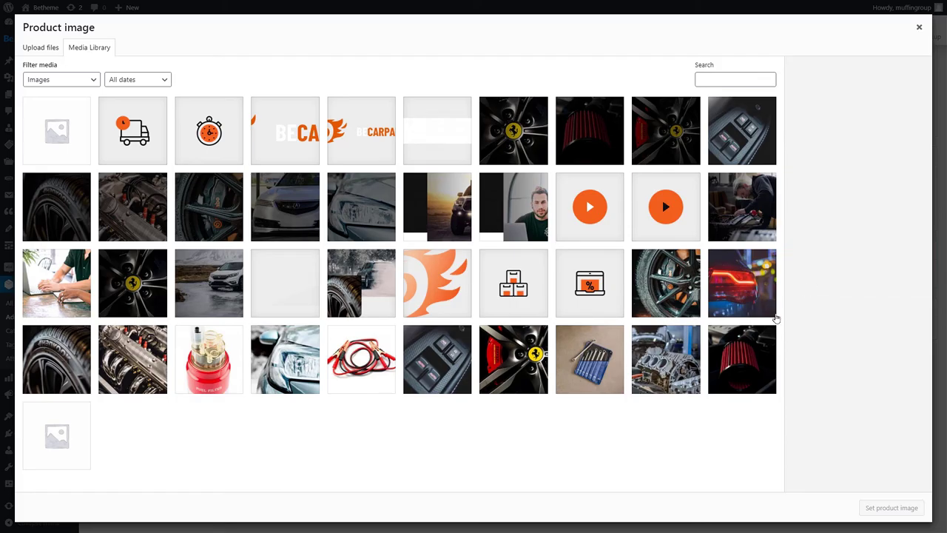
left_click(742, 355)
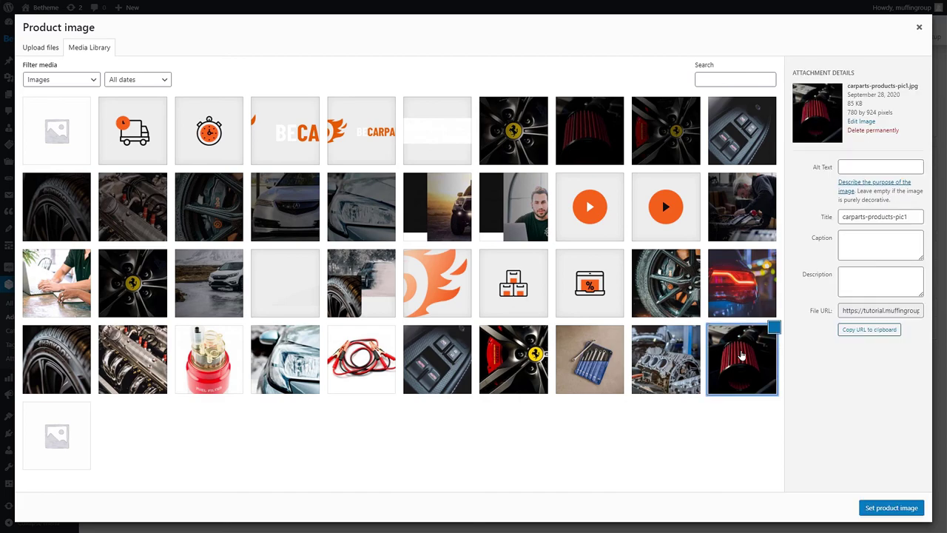
left_click(880, 510)
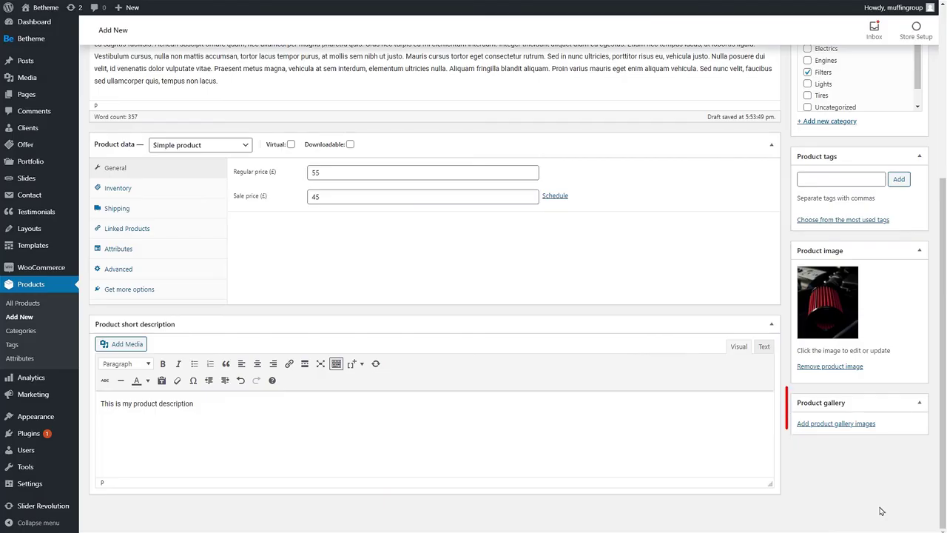
Step: Add the window switches, red brake wheel, tool set and engine pictures to the product gallery, and publish the product
left_click(830, 428)
left_click(437, 370)
left_click(513, 359)
left_click(589, 358)
left_click(666, 359)
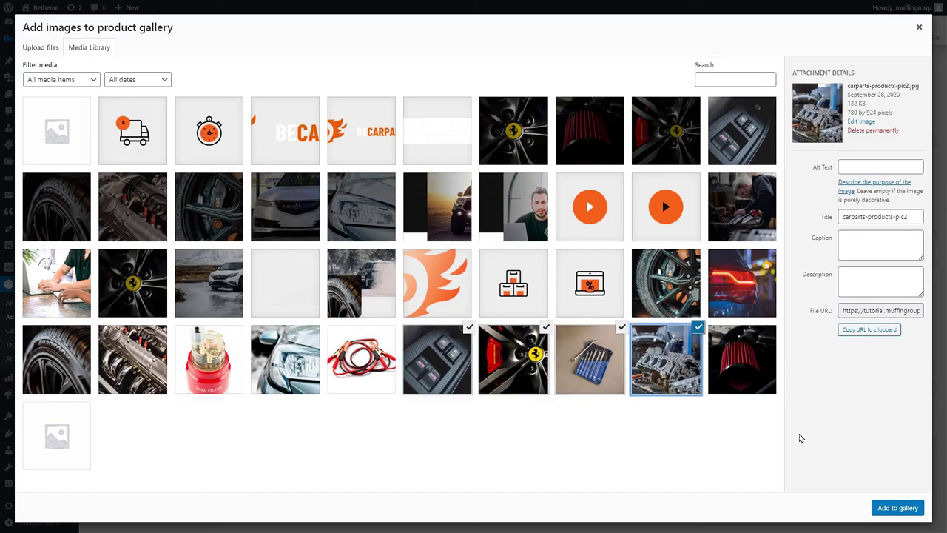
left_click(897, 507)
scroll(745, 484, "up", 4)
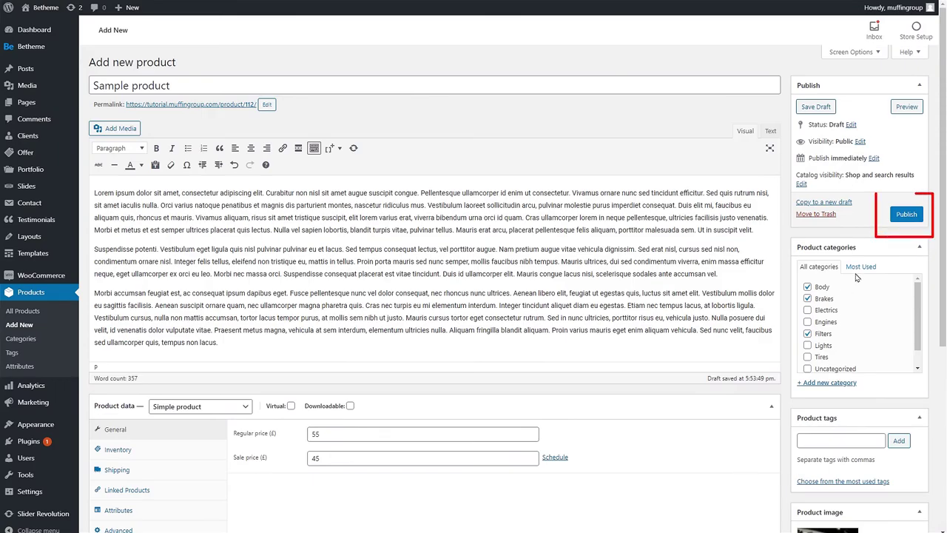
left_click(907, 215)
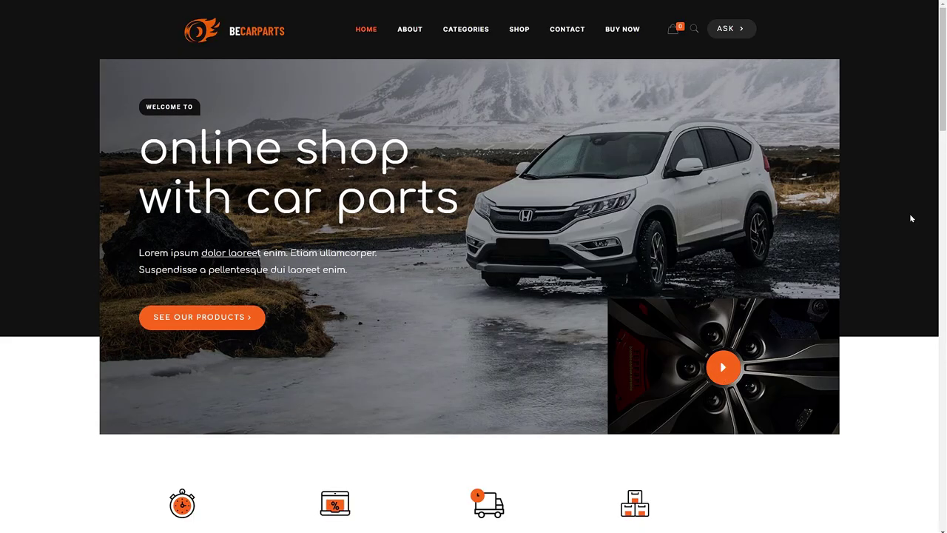
Step: Open Sample product from the storefront's Shop page and examine its product page down to the gallery thumbnails
left_click(519, 30)
scroll(785, 260, "down", 10)
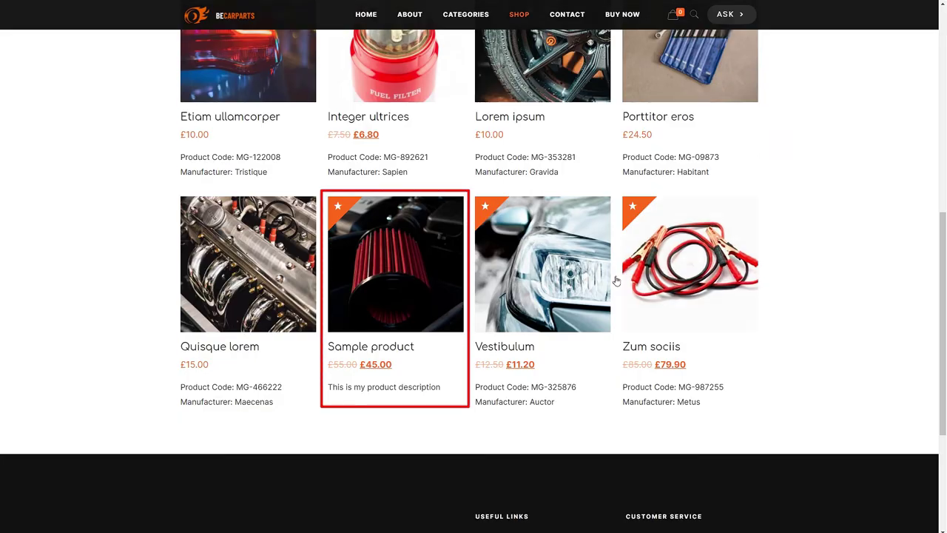
mouse_move(382, 237)
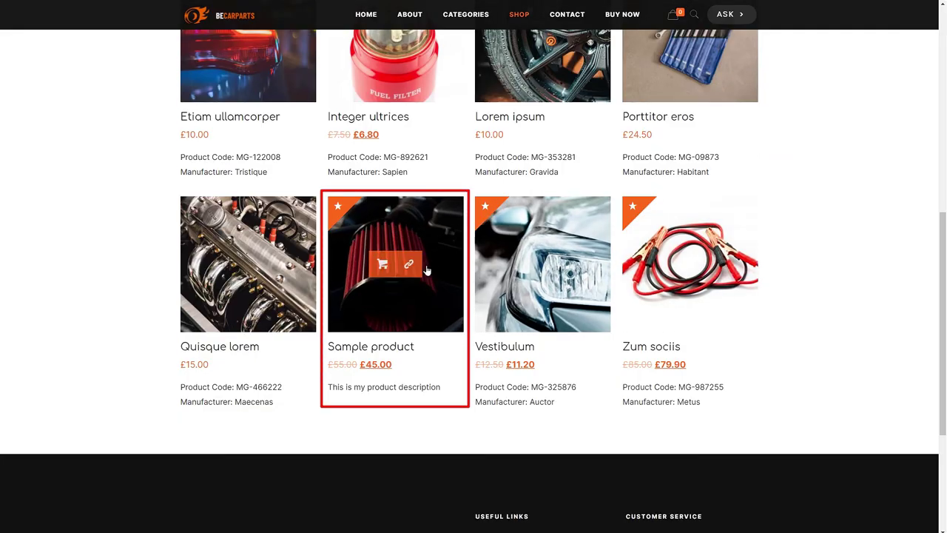
left_click(405, 299)
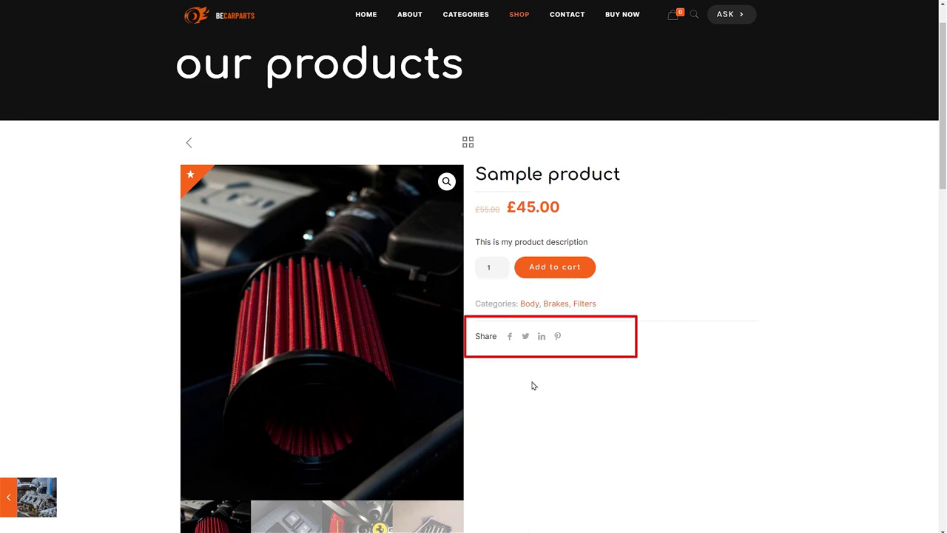
scroll(517, 383, "down", 2)
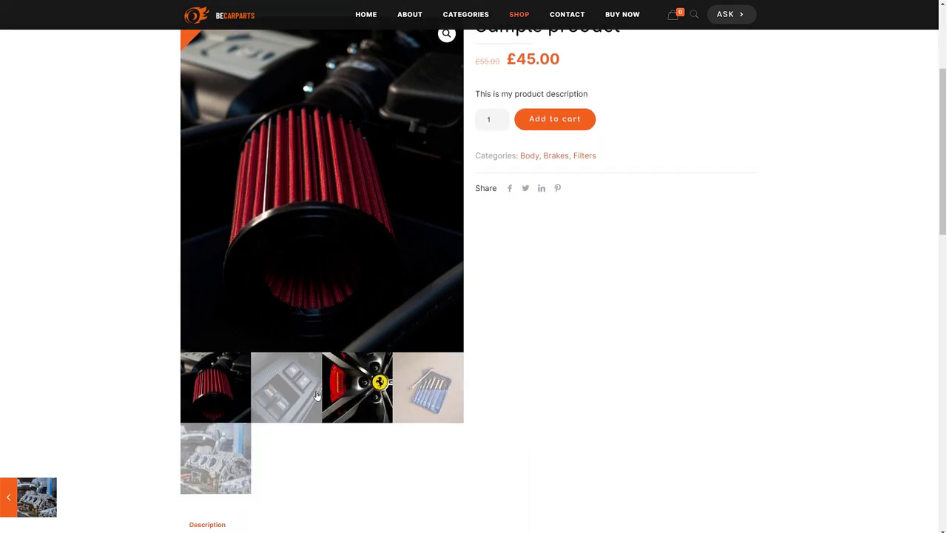
Step: View the window switches, red brake wheel and engine pictures in Sample product's gallery at full size
left_click(275, 392)
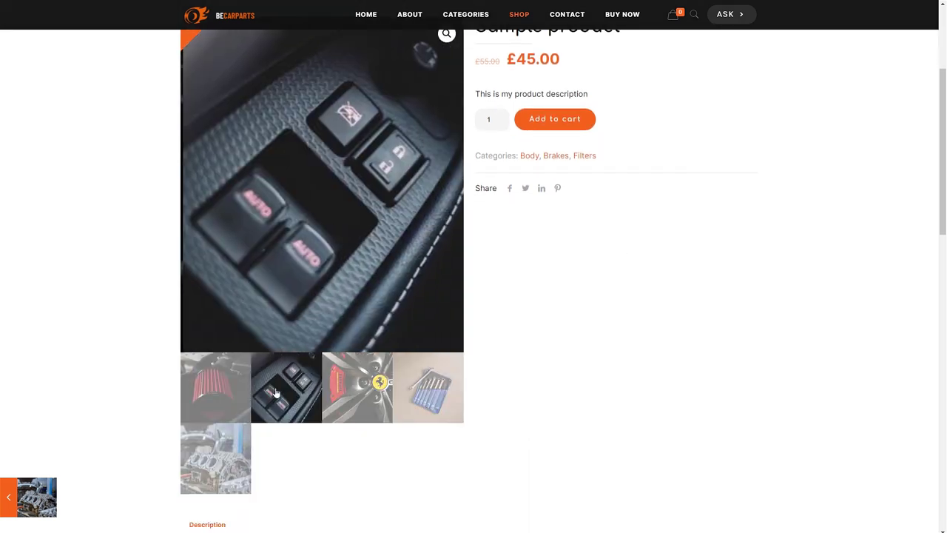
left_click(347, 396)
left_click(219, 459)
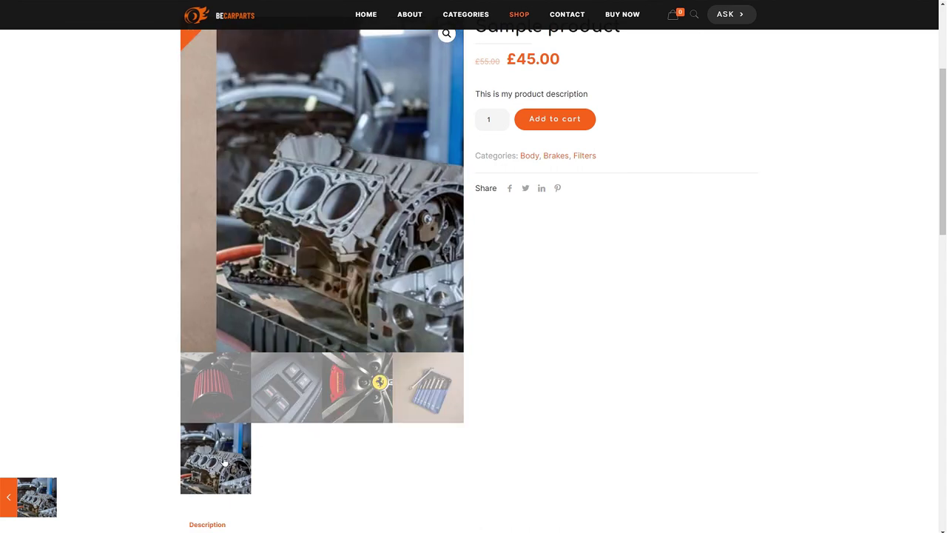
Step: Examine the product's long description and the related products, and return to the product title and price
scroll(481, 444, "down", 3)
scroll(534, 434, "down", 2)
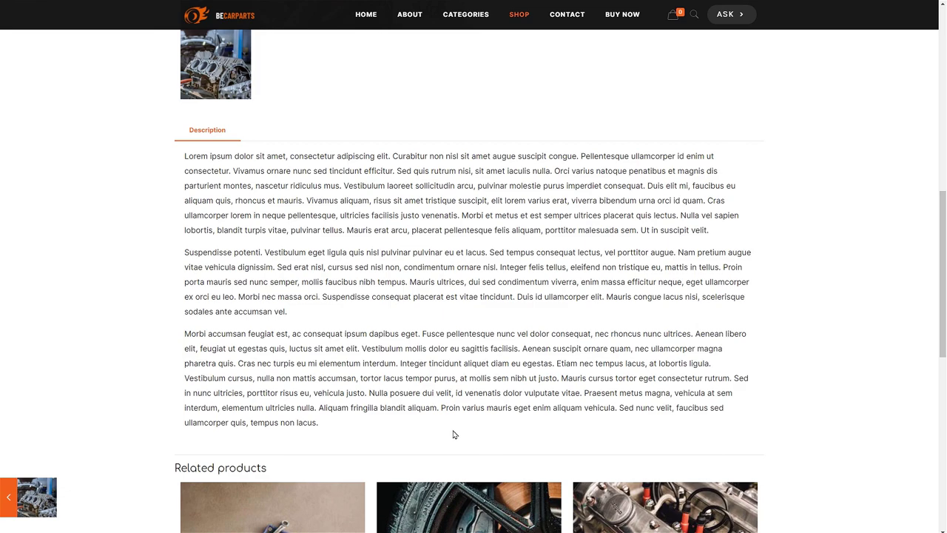
scroll(454, 434, "down", 3)
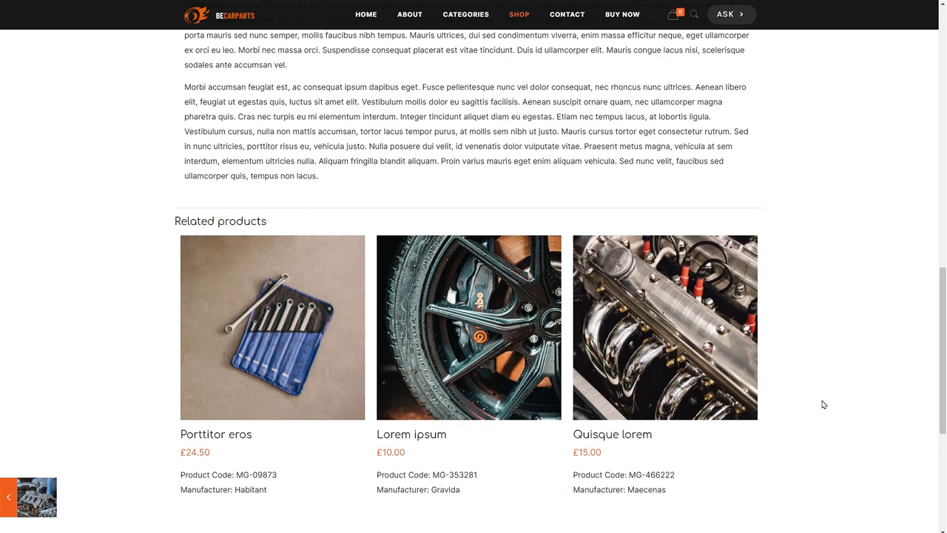
scroll(814, 403, "up", 6)
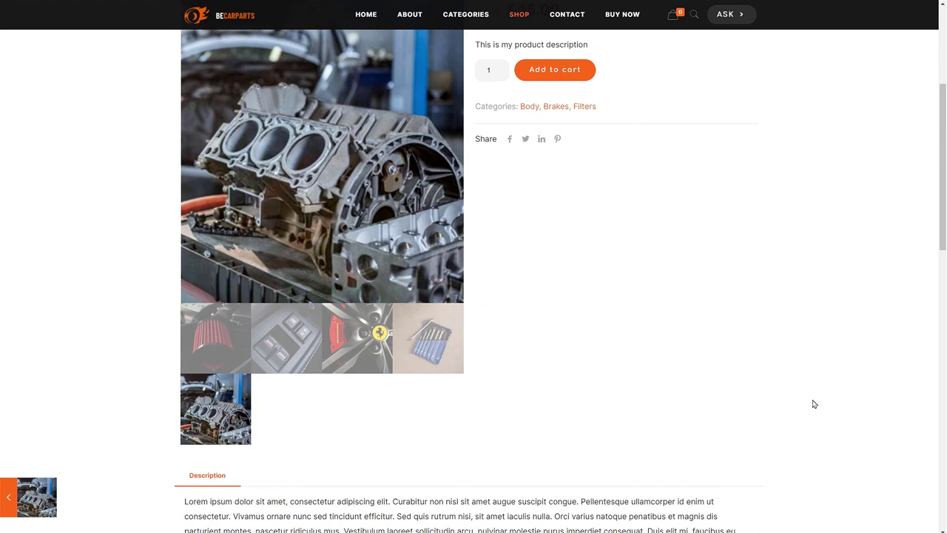
scroll(584, 363, "up", 3)
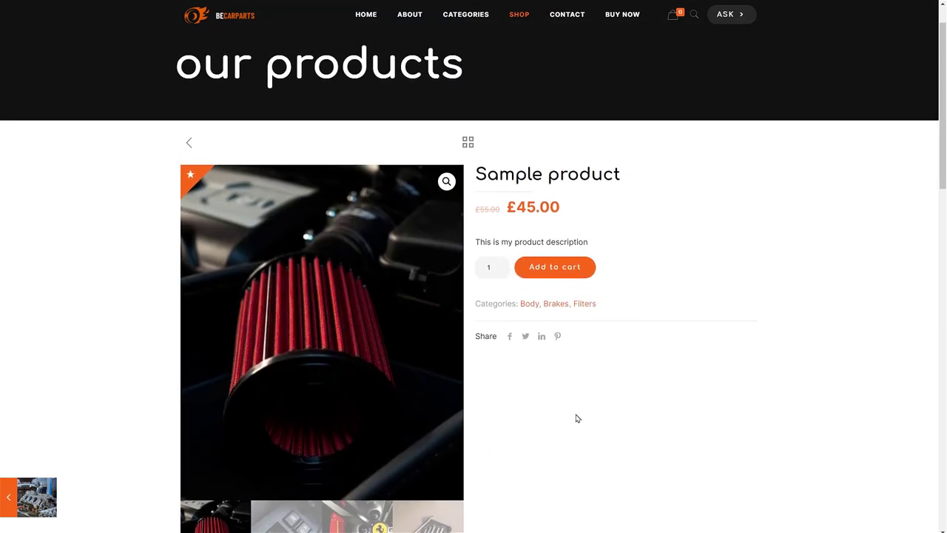